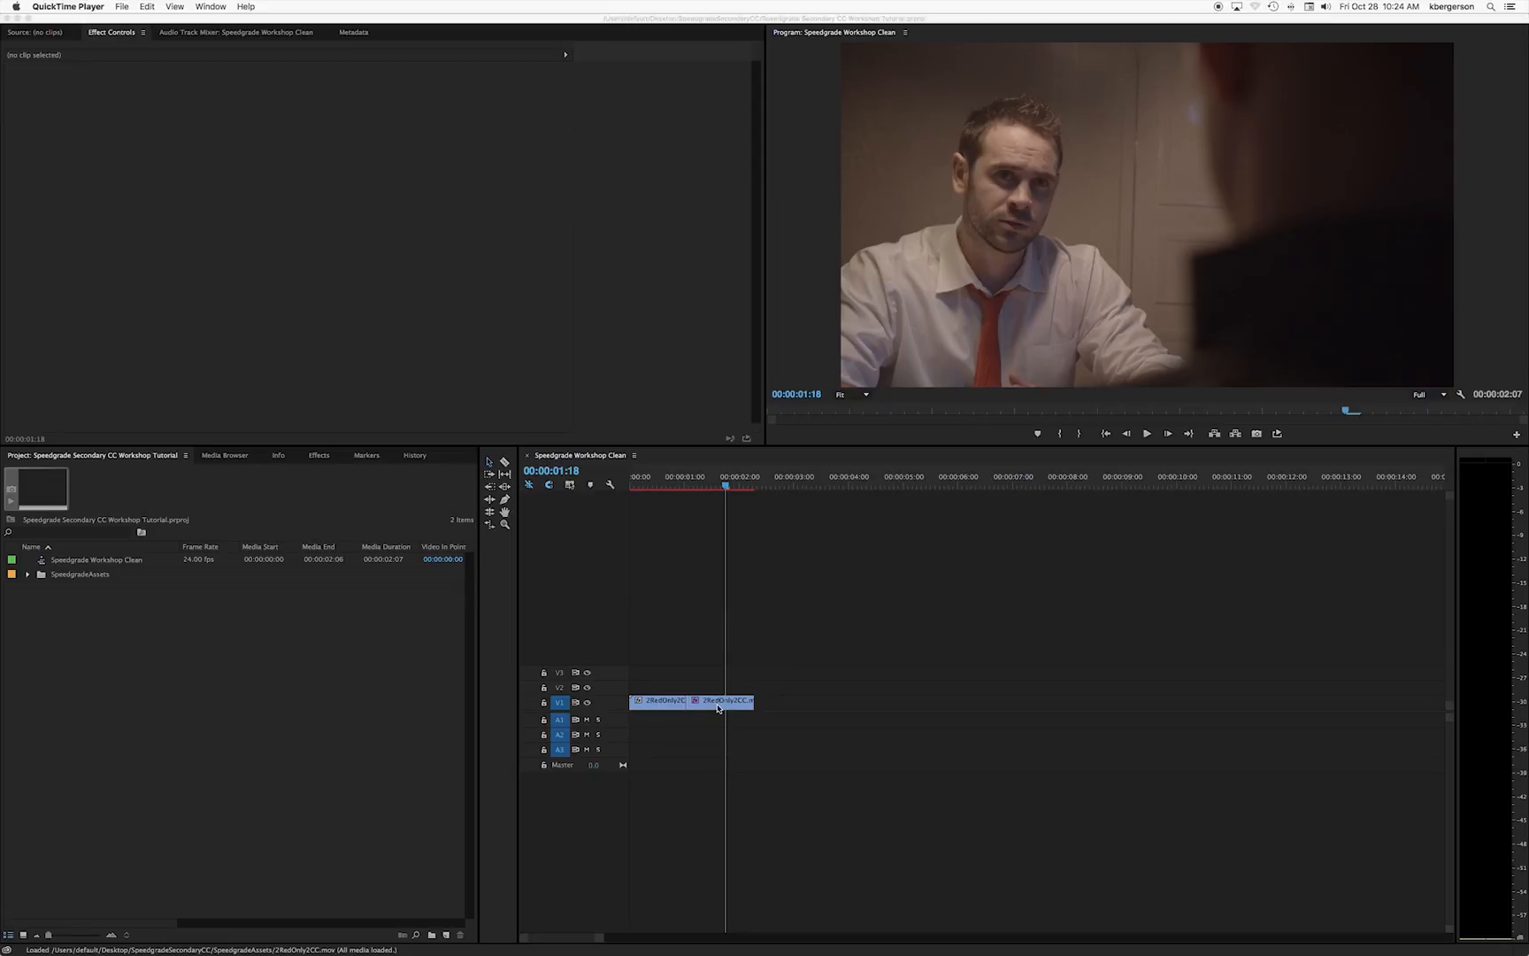
# Send the project to SpeedGrade through Direct Link, selecting the second timeline clip and saving the project changes
pyautogui.click(697, 487)
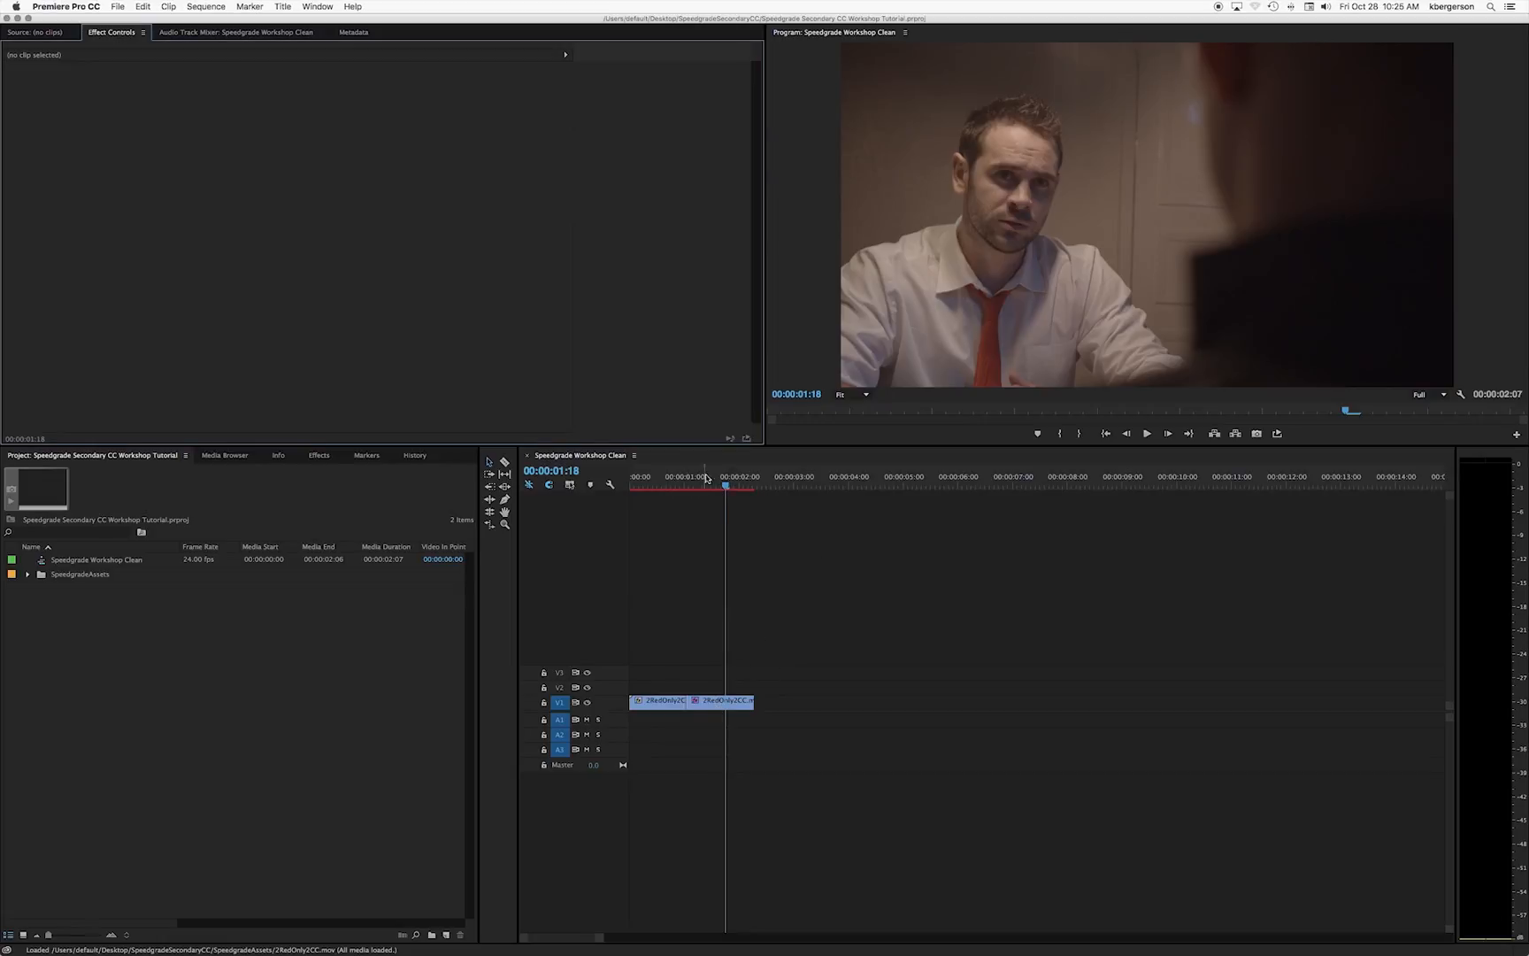
pyautogui.moveTo(725, 485)
pyautogui.mouseDown()
pyautogui.moveTo(659, 483)
pyautogui.moveTo(708, 483)
pyautogui.mouseUp()
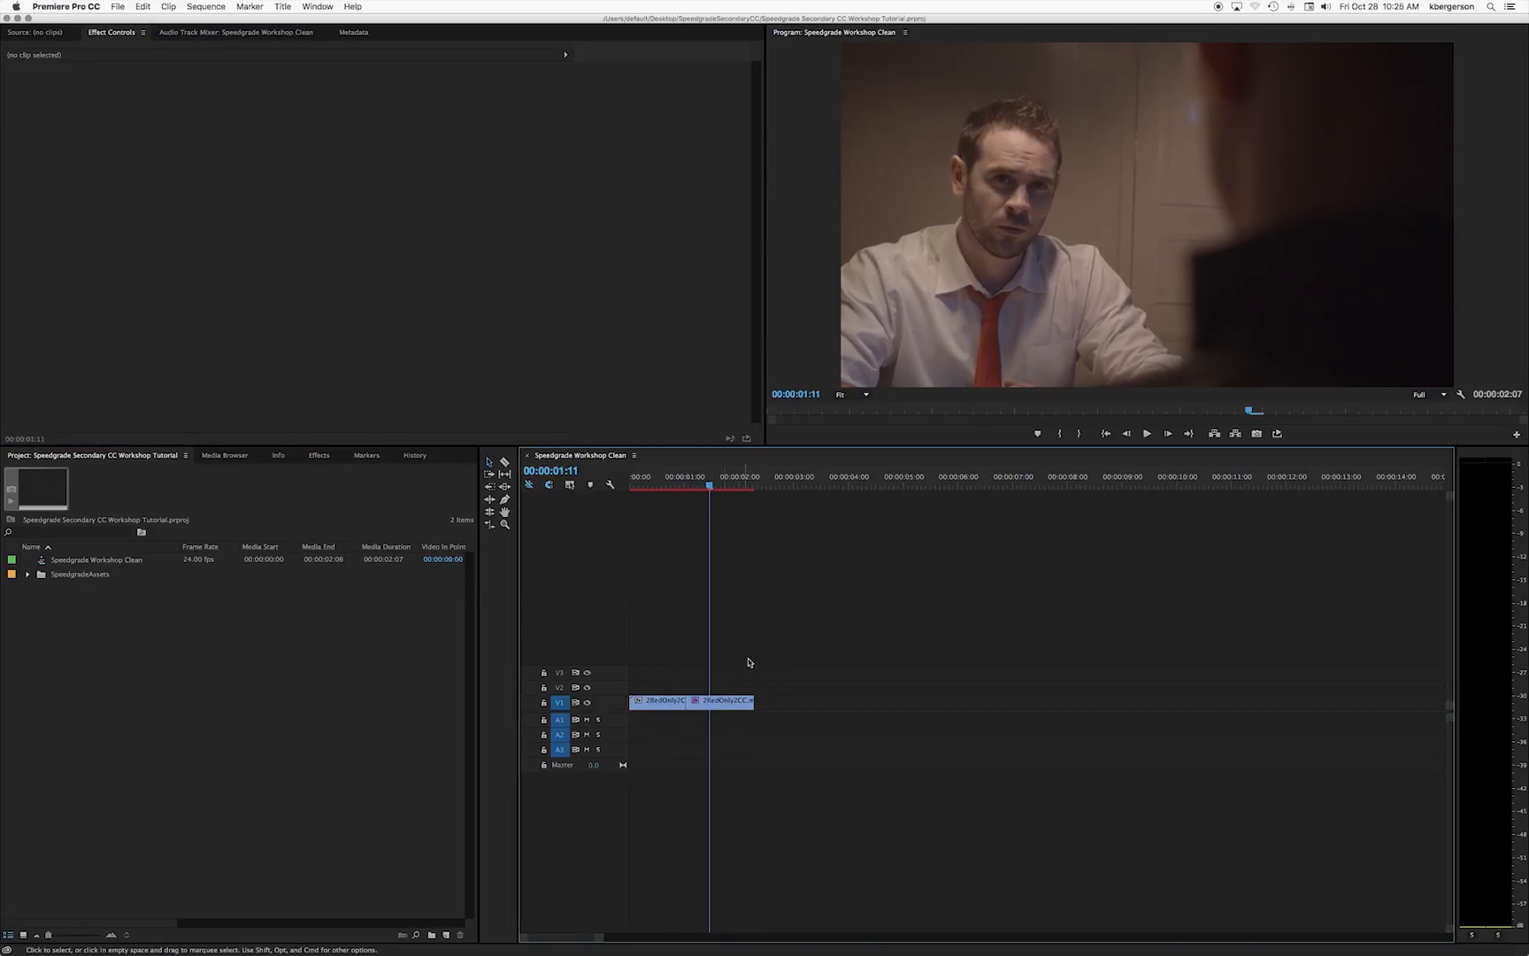
pyautogui.click(736, 703)
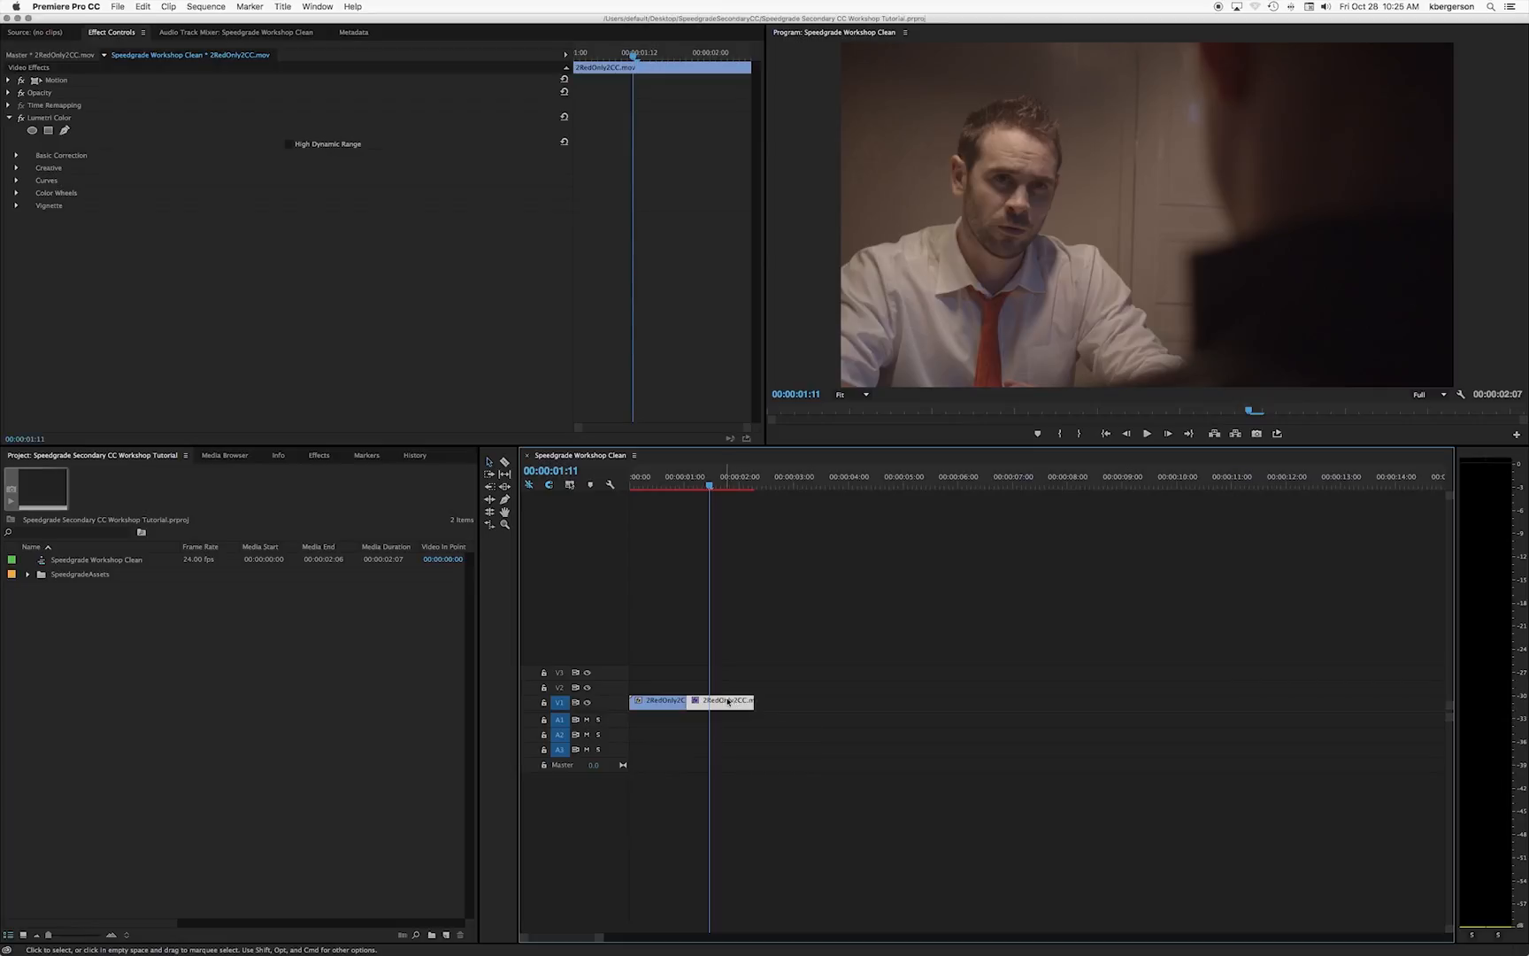
pyautogui.click(117, 7)
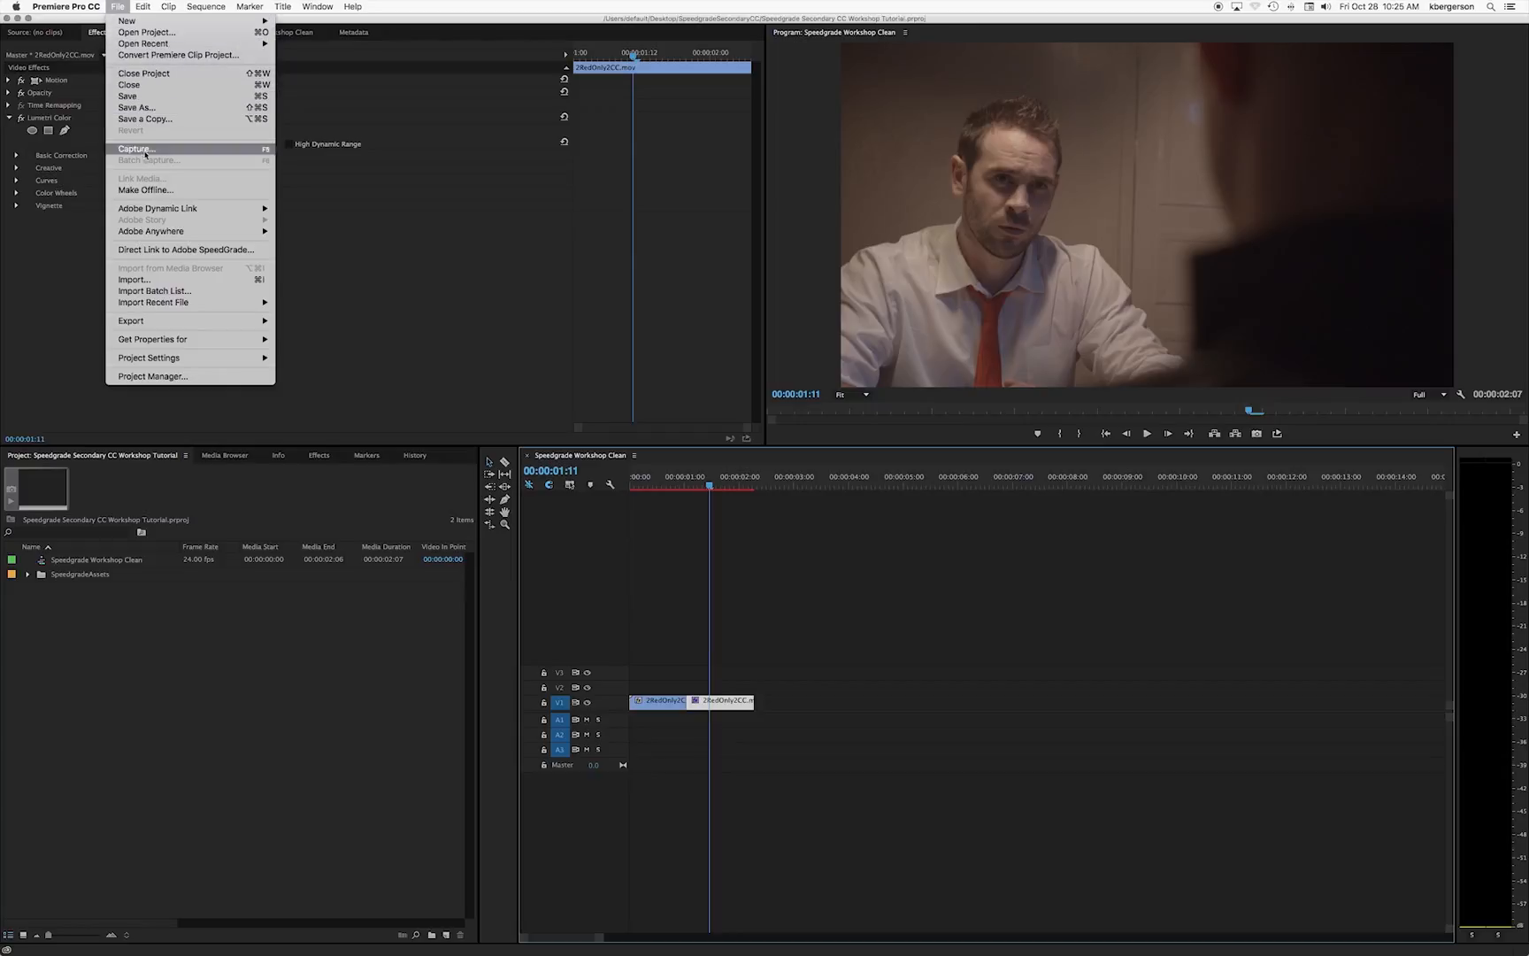
pyautogui.click(177, 250)
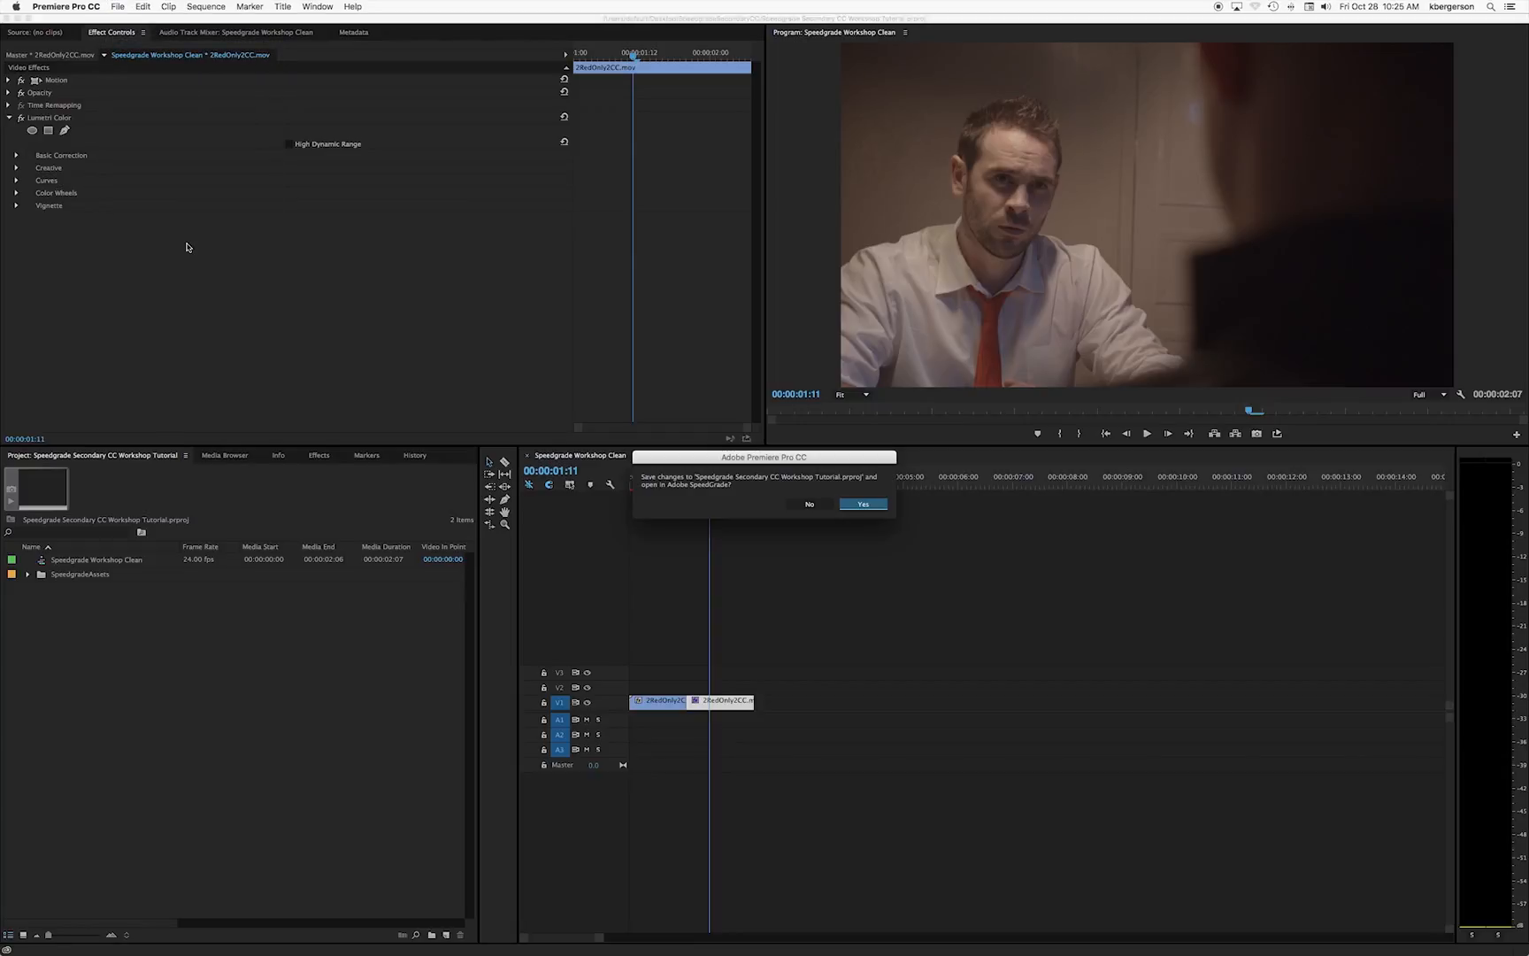
pyautogui.click(871, 506)
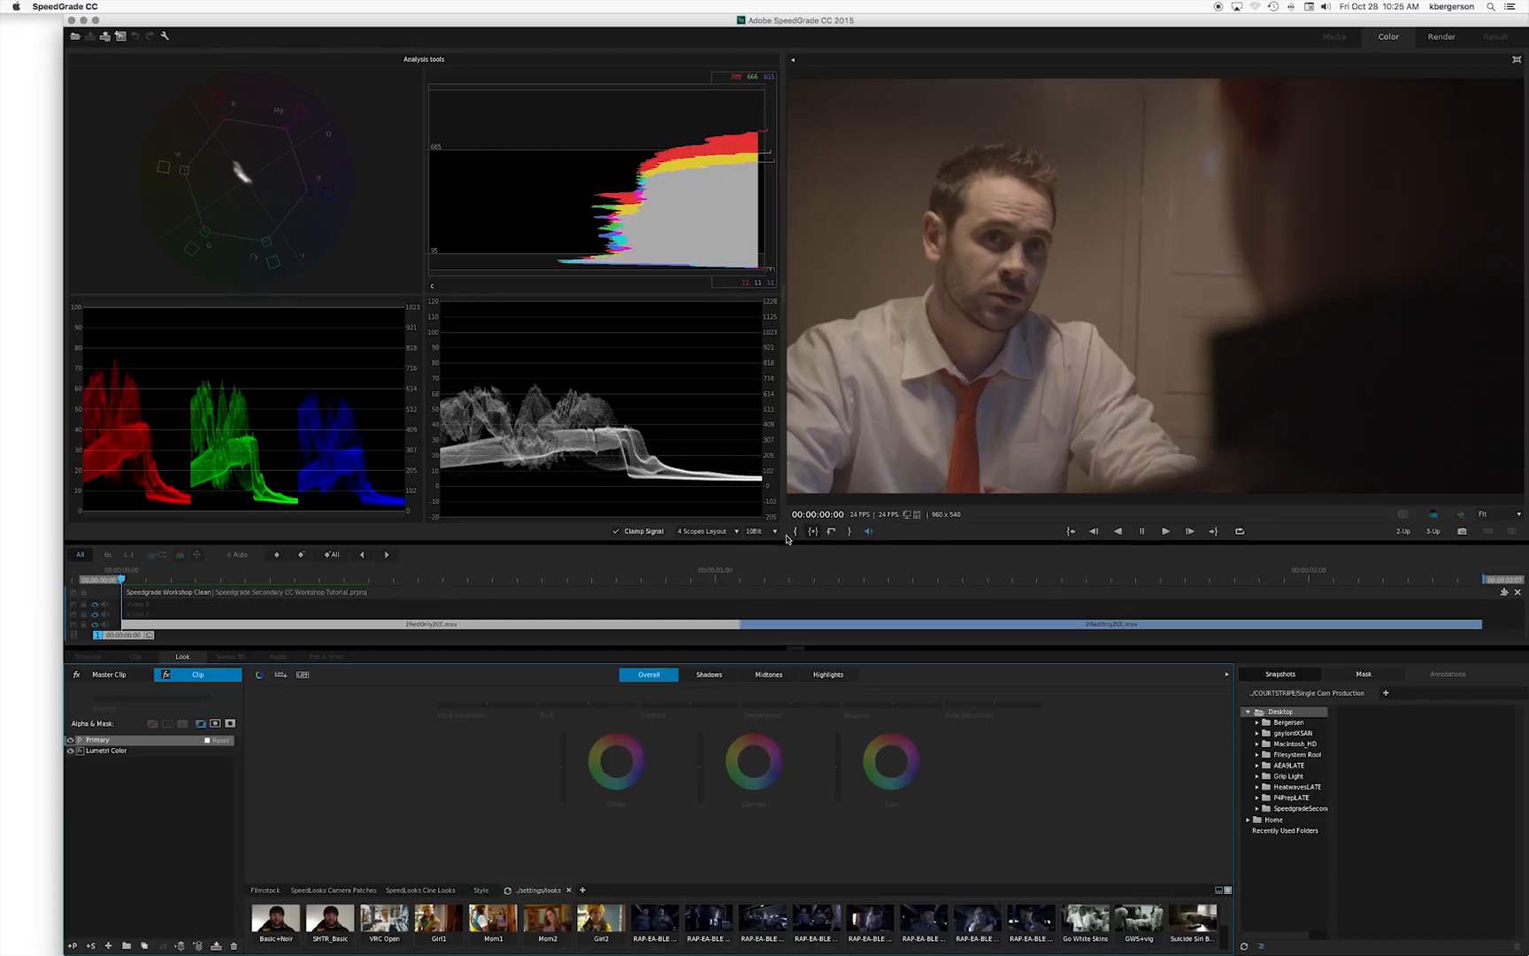
# Grade the second clip's Primary layer with RGB sliders: raise the gain, favouring green and blue, and lower the gamma
pyautogui.click(742, 581)
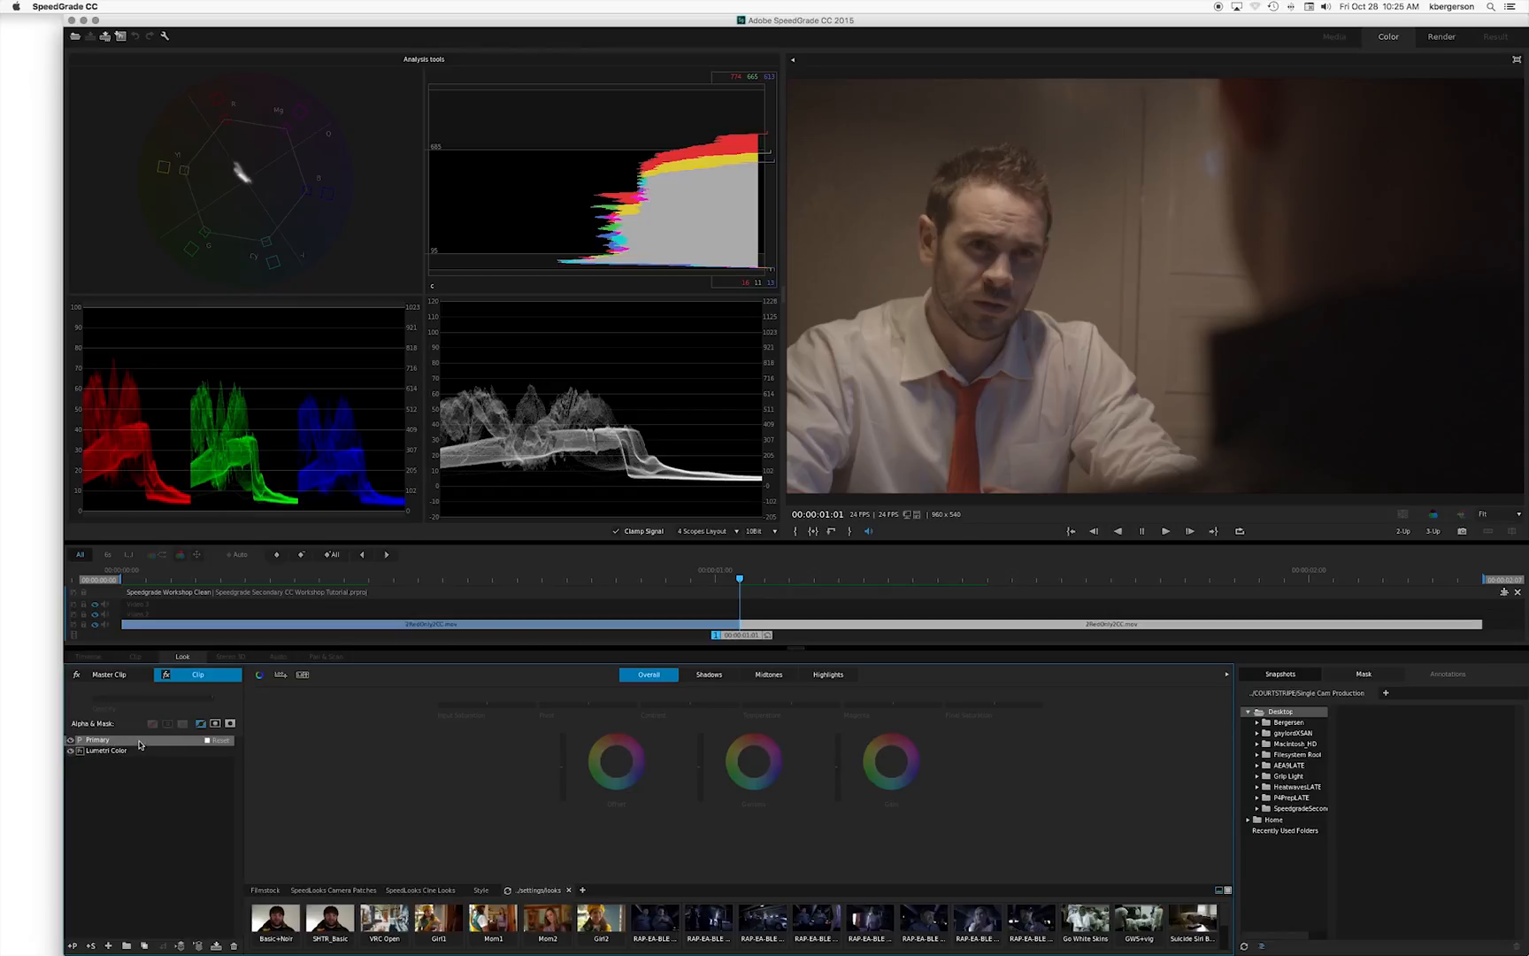
pyautogui.click(280, 675)
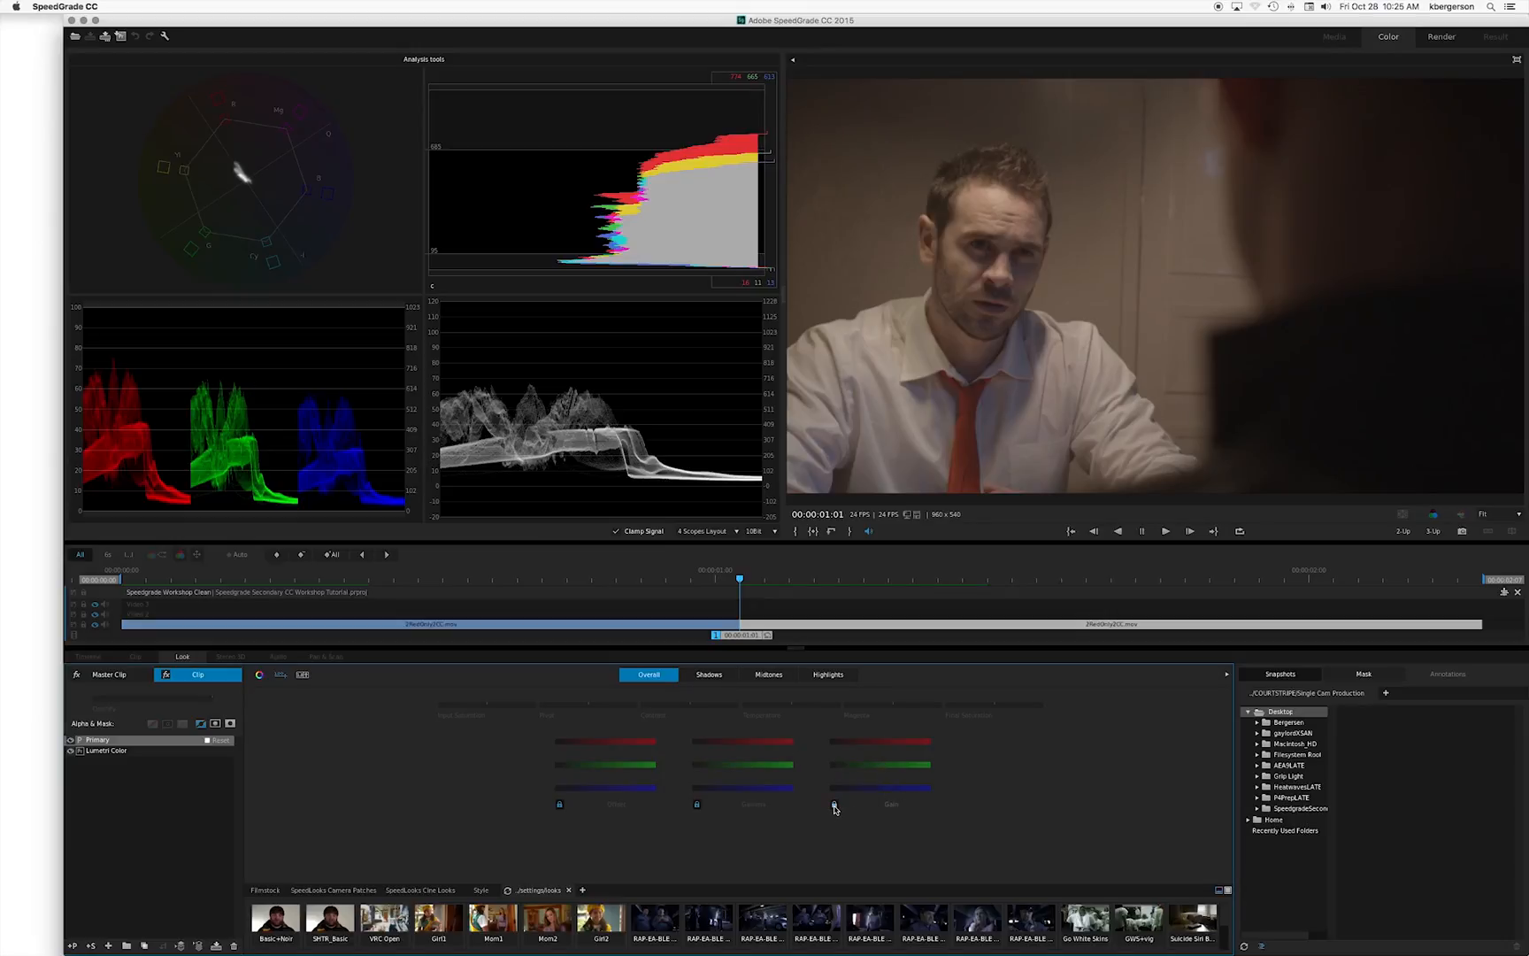
pyautogui.moveTo(881, 765); pyautogui.dragTo(899, 788)
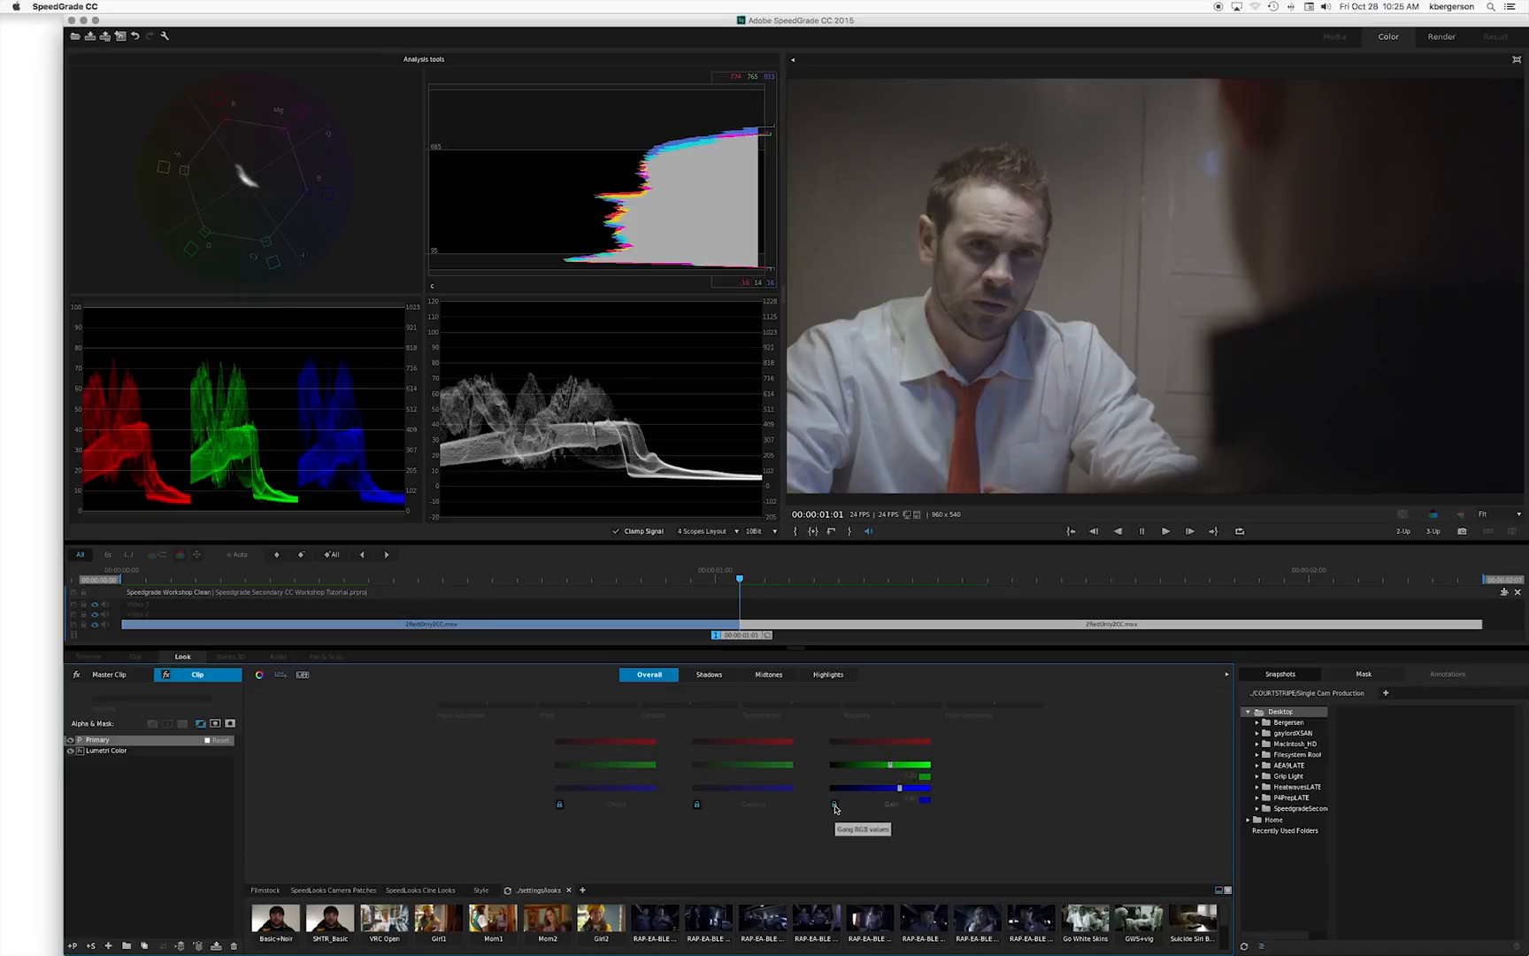
pyautogui.moveTo(899, 789); pyautogui.dragTo(917, 789)
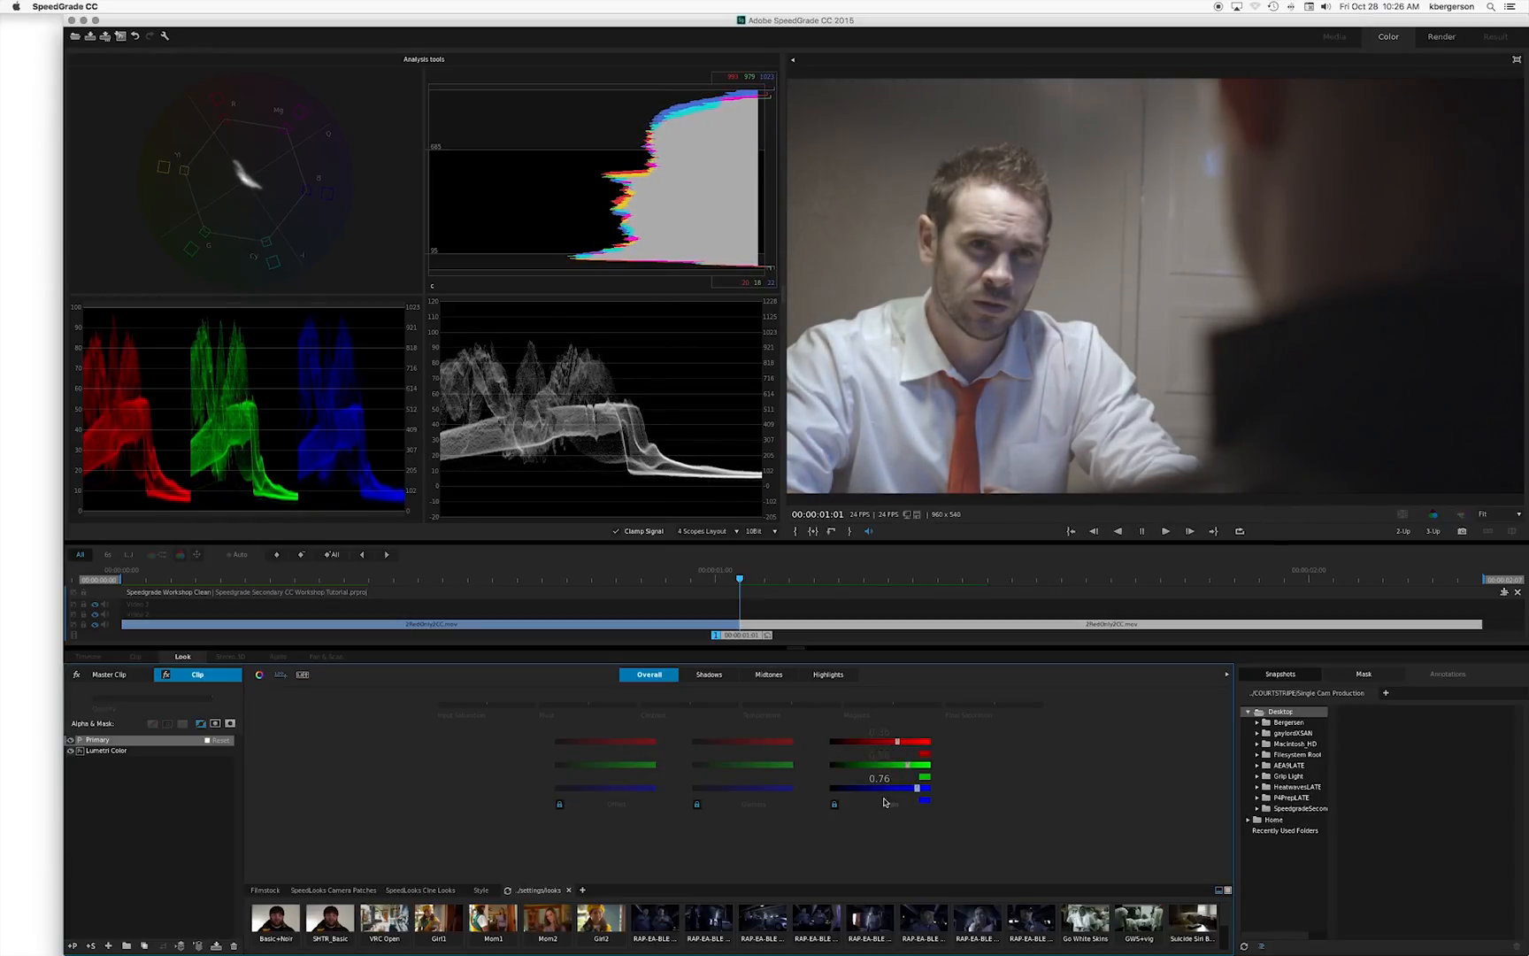
pyautogui.moveTo(741, 789)
pyautogui.mouseDown()
pyautogui.moveTo(724, 788)
pyautogui.moveTo(743, 792)
pyautogui.mouseUp()
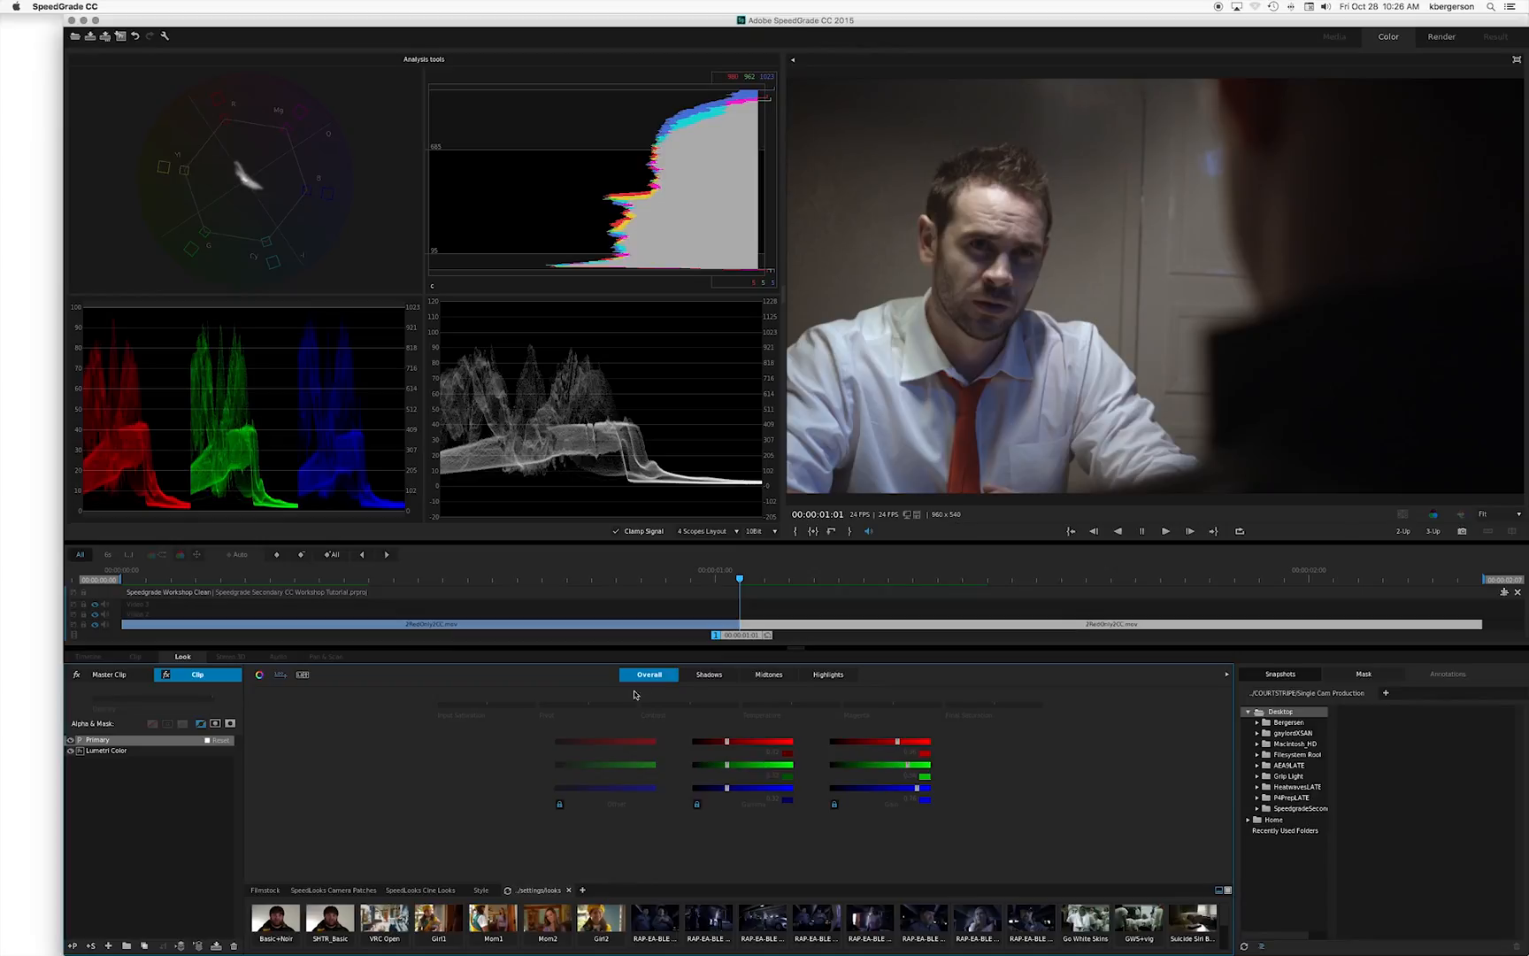
# Add a Secondary layer and sample the man's red tie to key its colour range
pyautogui.click(91, 947)
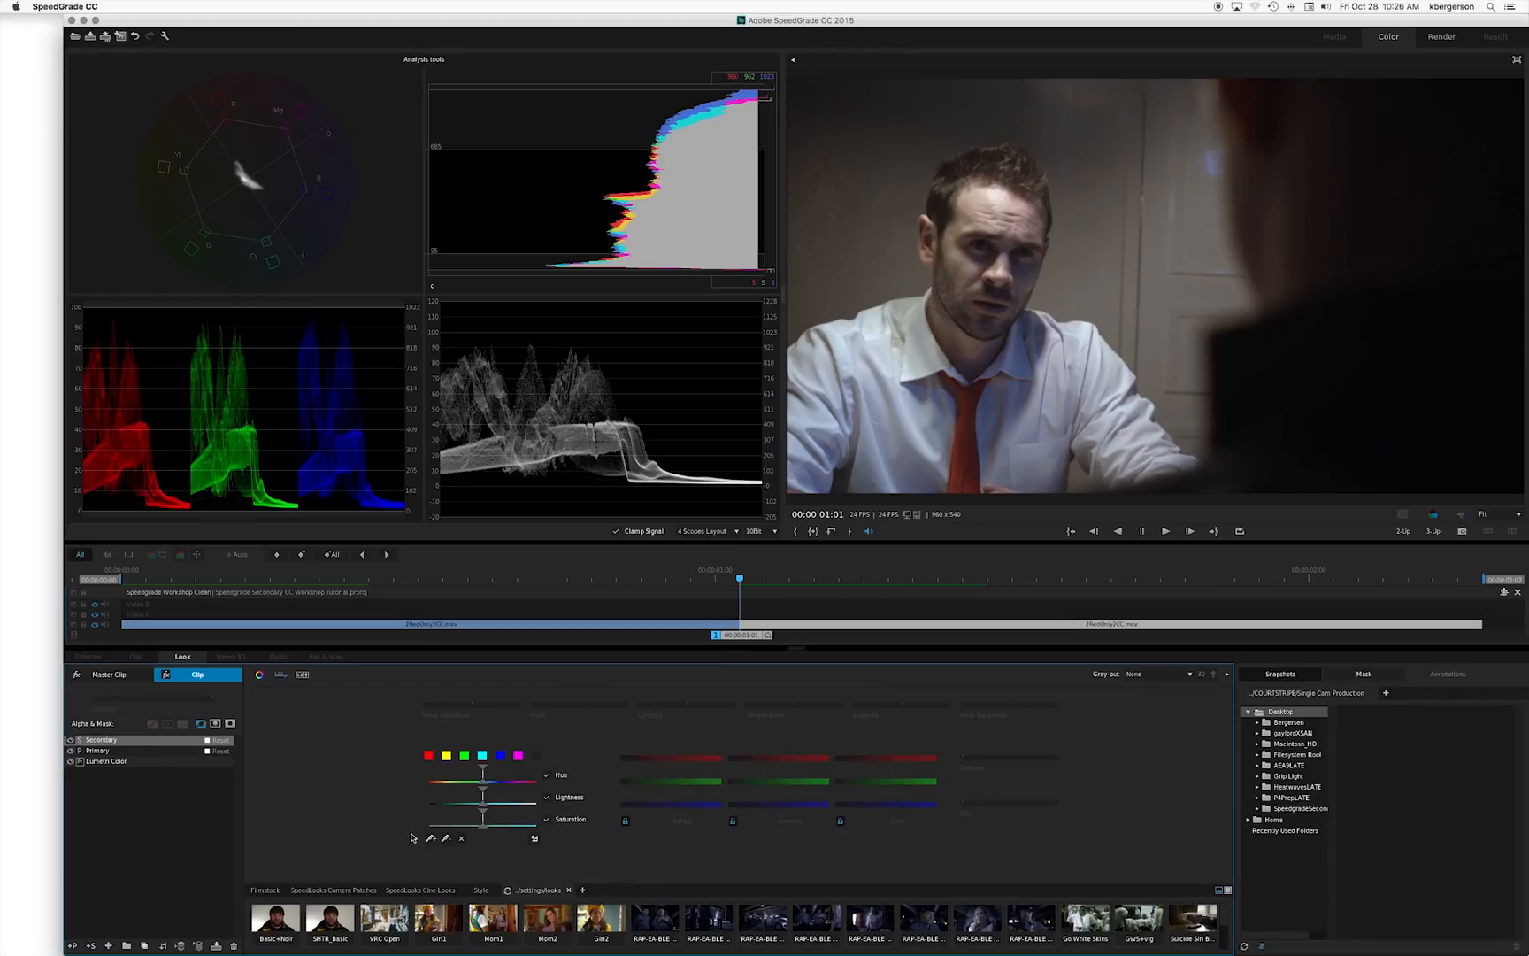
pyautogui.click(431, 838)
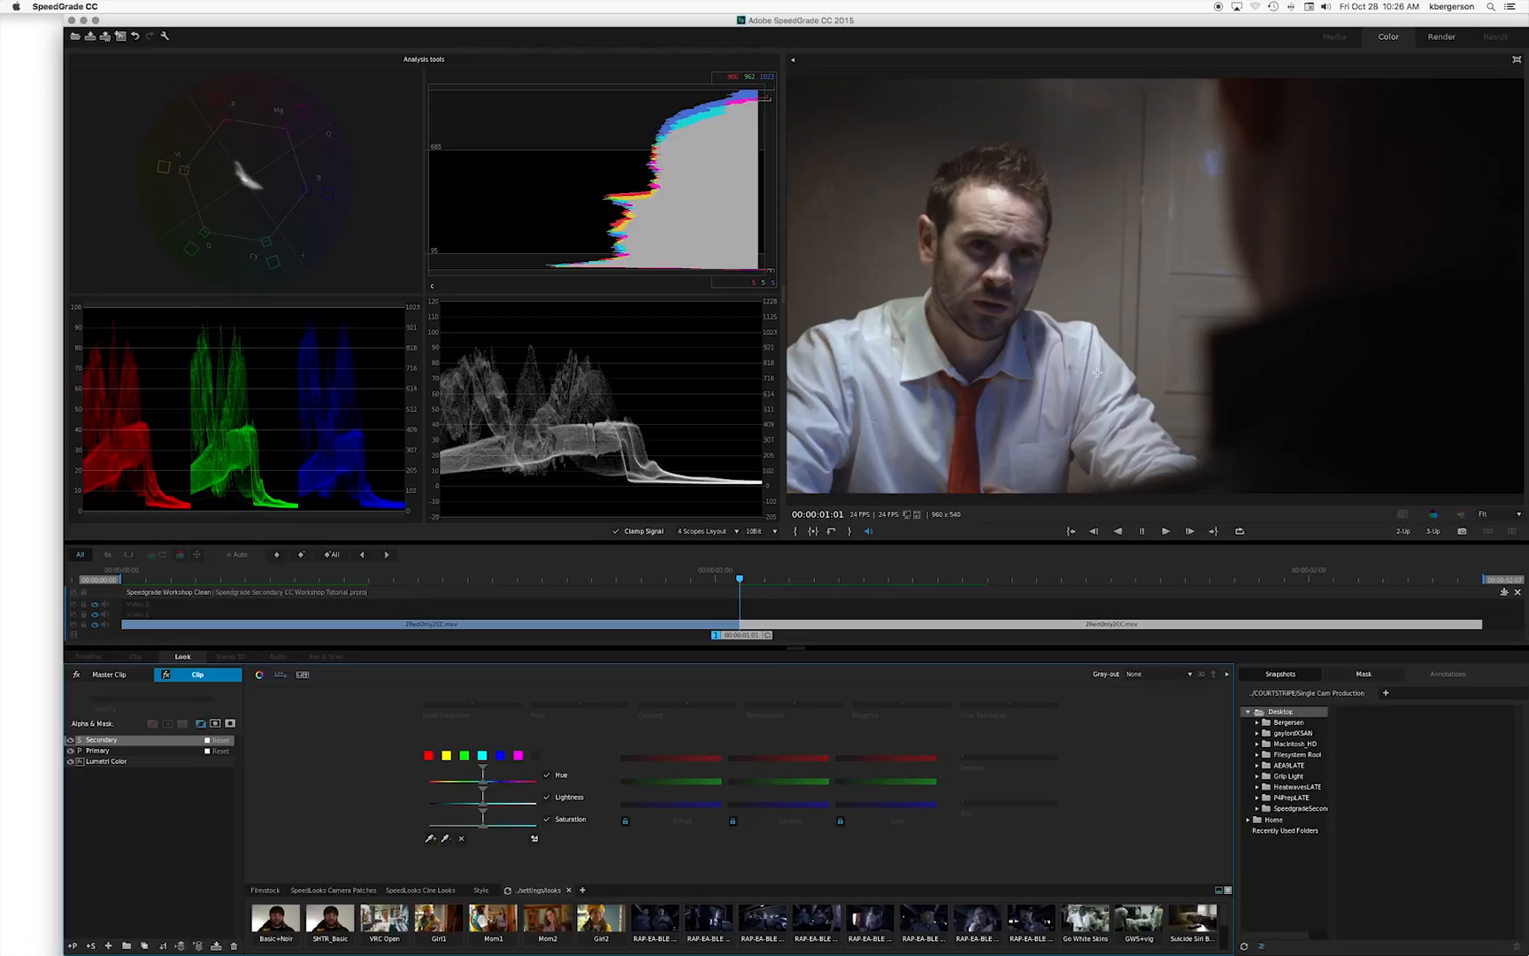
pyautogui.click(978, 390)
pyautogui.moveTo(978, 390)
pyautogui.mouseDown()
pyautogui.moveTo(957, 485)
pyautogui.moveTo(973, 458)
pyautogui.mouseUp()
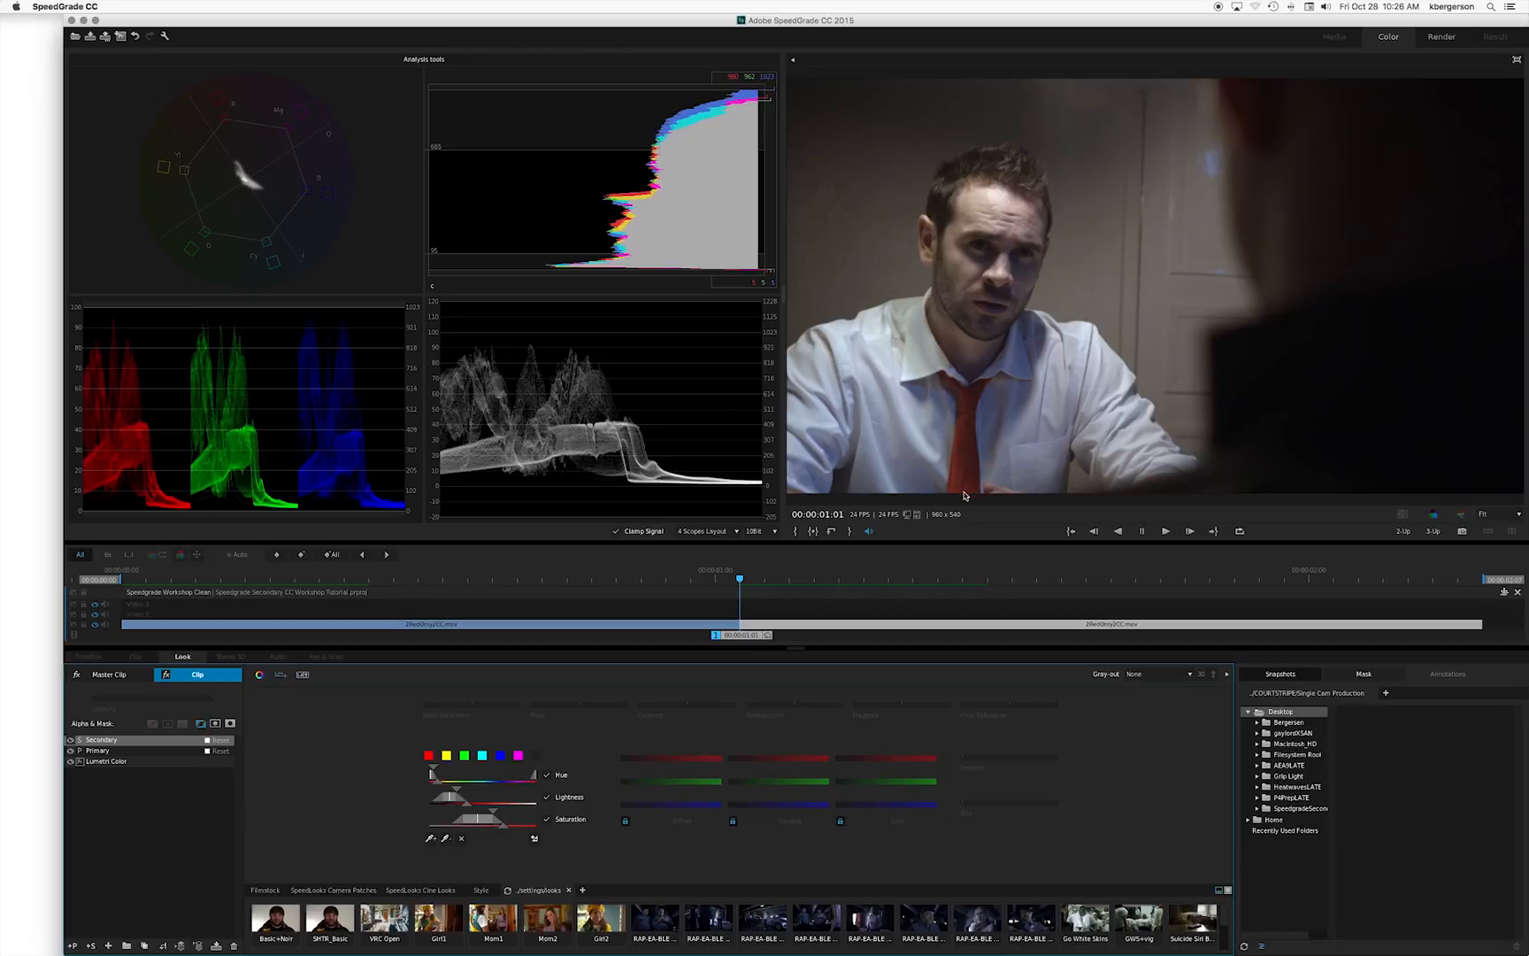
# Set the gray-out view to White/Black and refine the tie key's hue, lightness and saturation ranges
pyautogui.click(1191, 676)
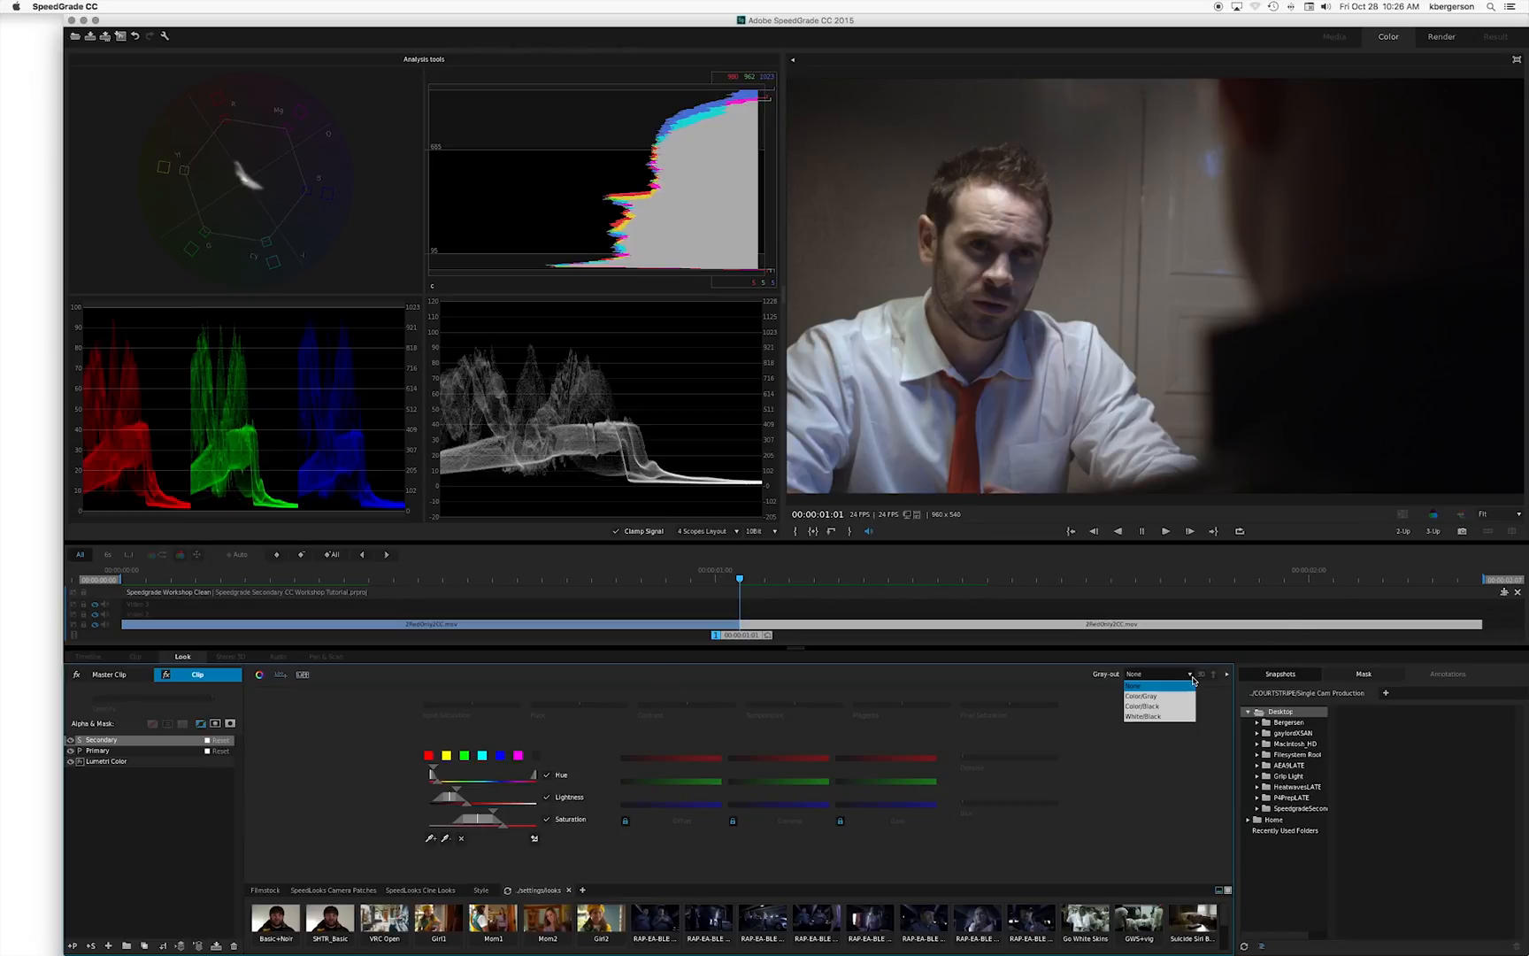
pyautogui.click(1162, 717)
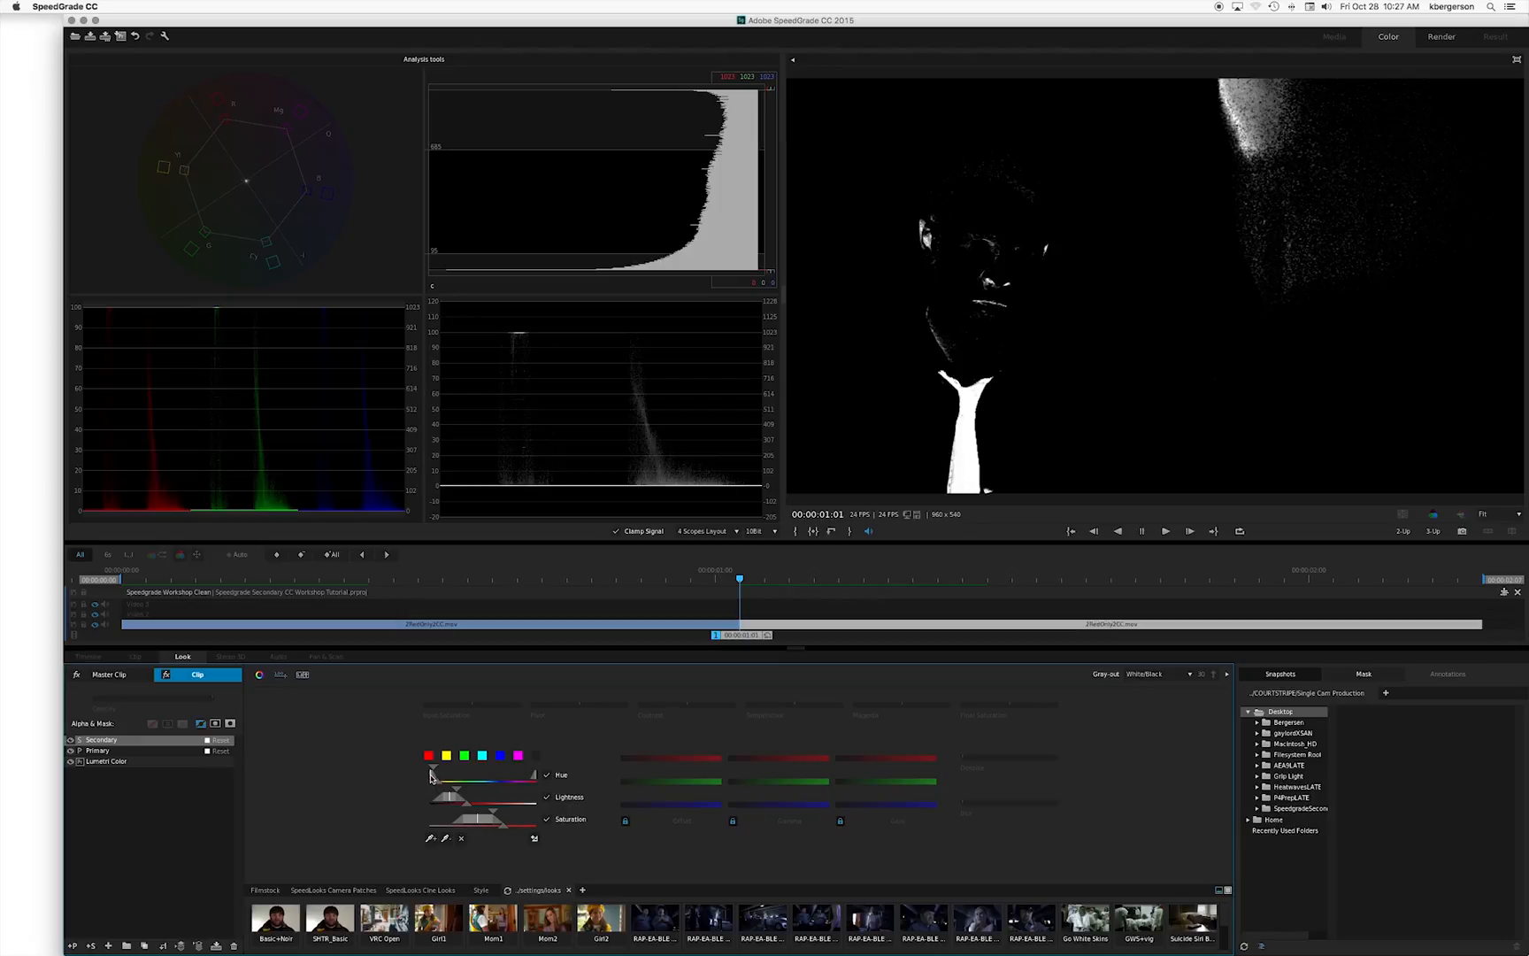
pyautogui.moveTo(431, 775); pyautogui.dragTo(432, 769)
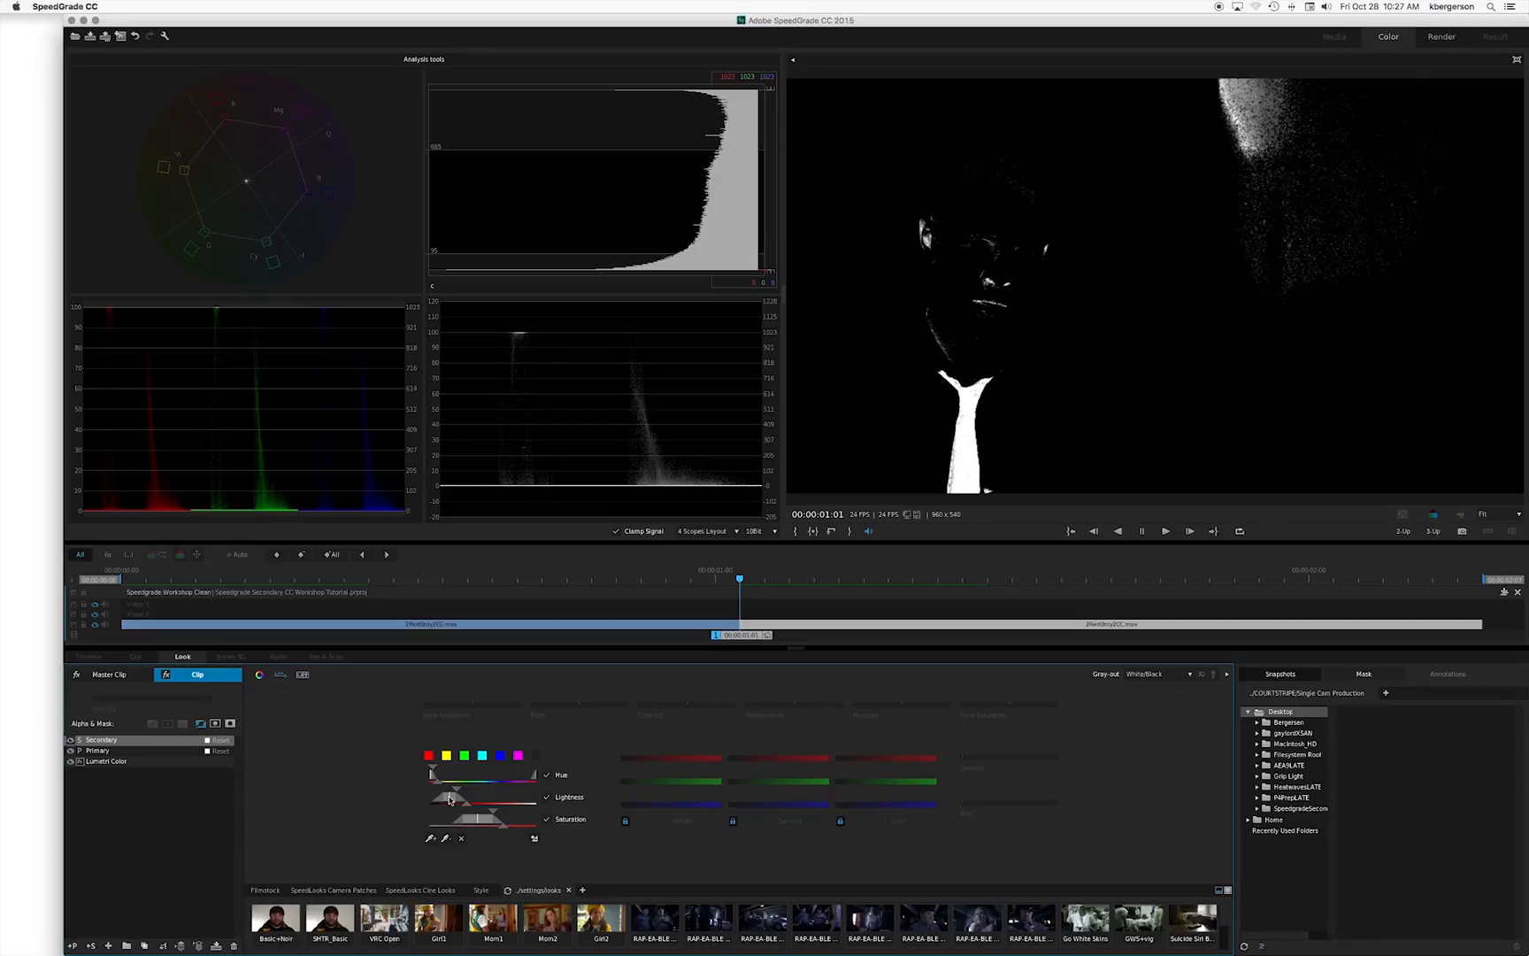
pyautogui.moveTo(449, 799)
pyautogui.mouseDown()
pyautogui.moveTo(437, 799)
pyautogui.moveTo(455, 795)
pyautogui.mouseUp()
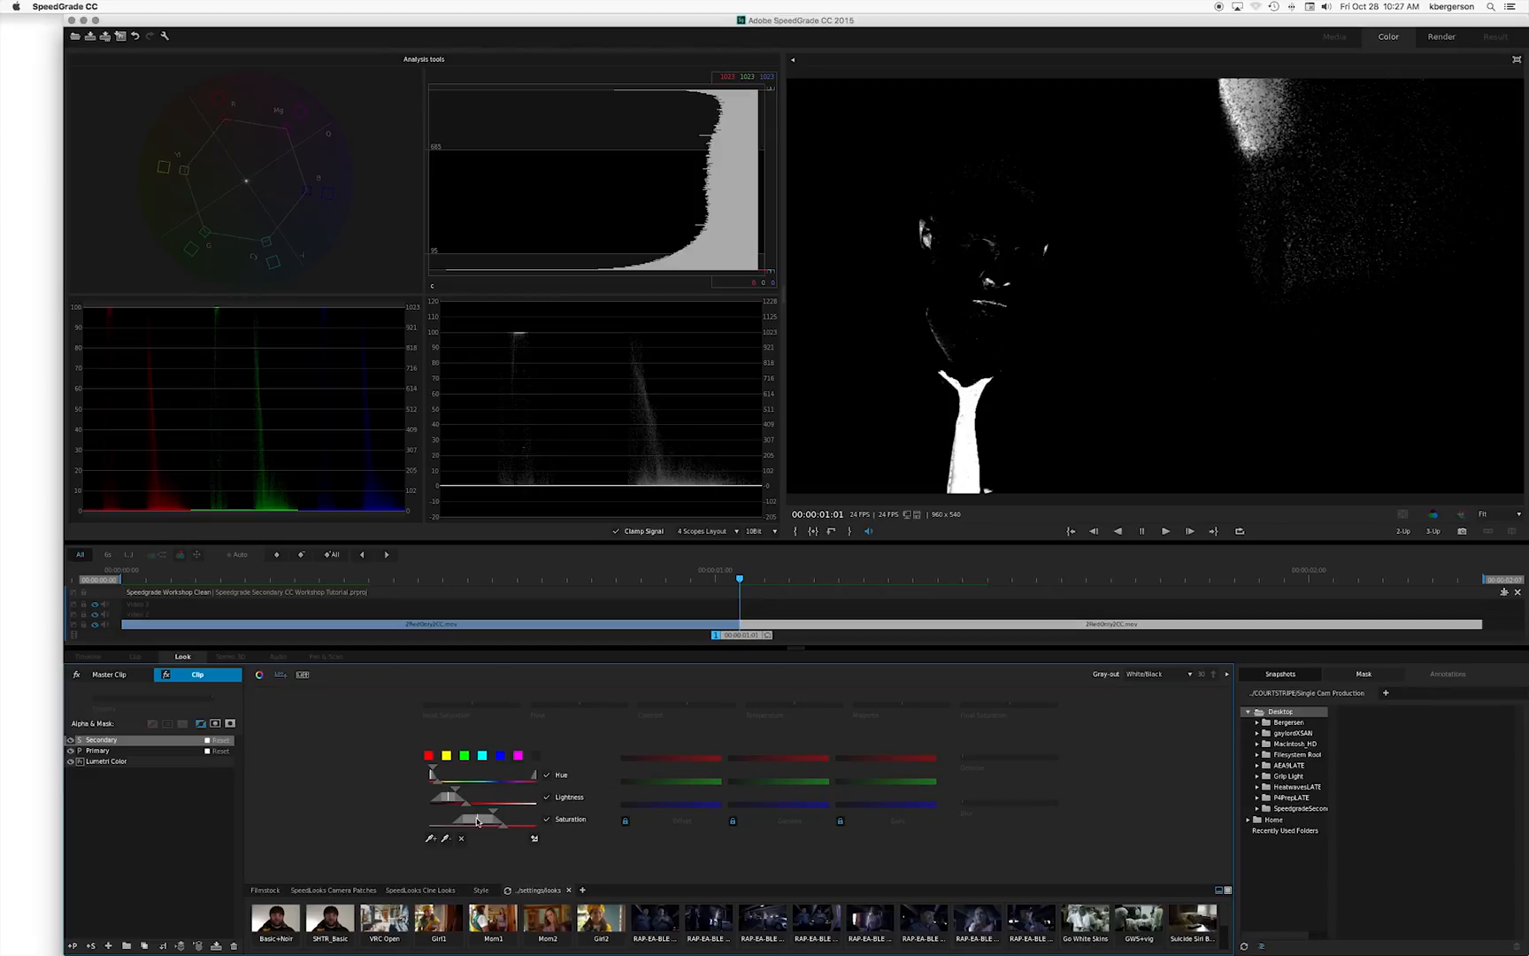
pyautogui.moveTo(478, 818); pyautogui.dragTo(502, 816)
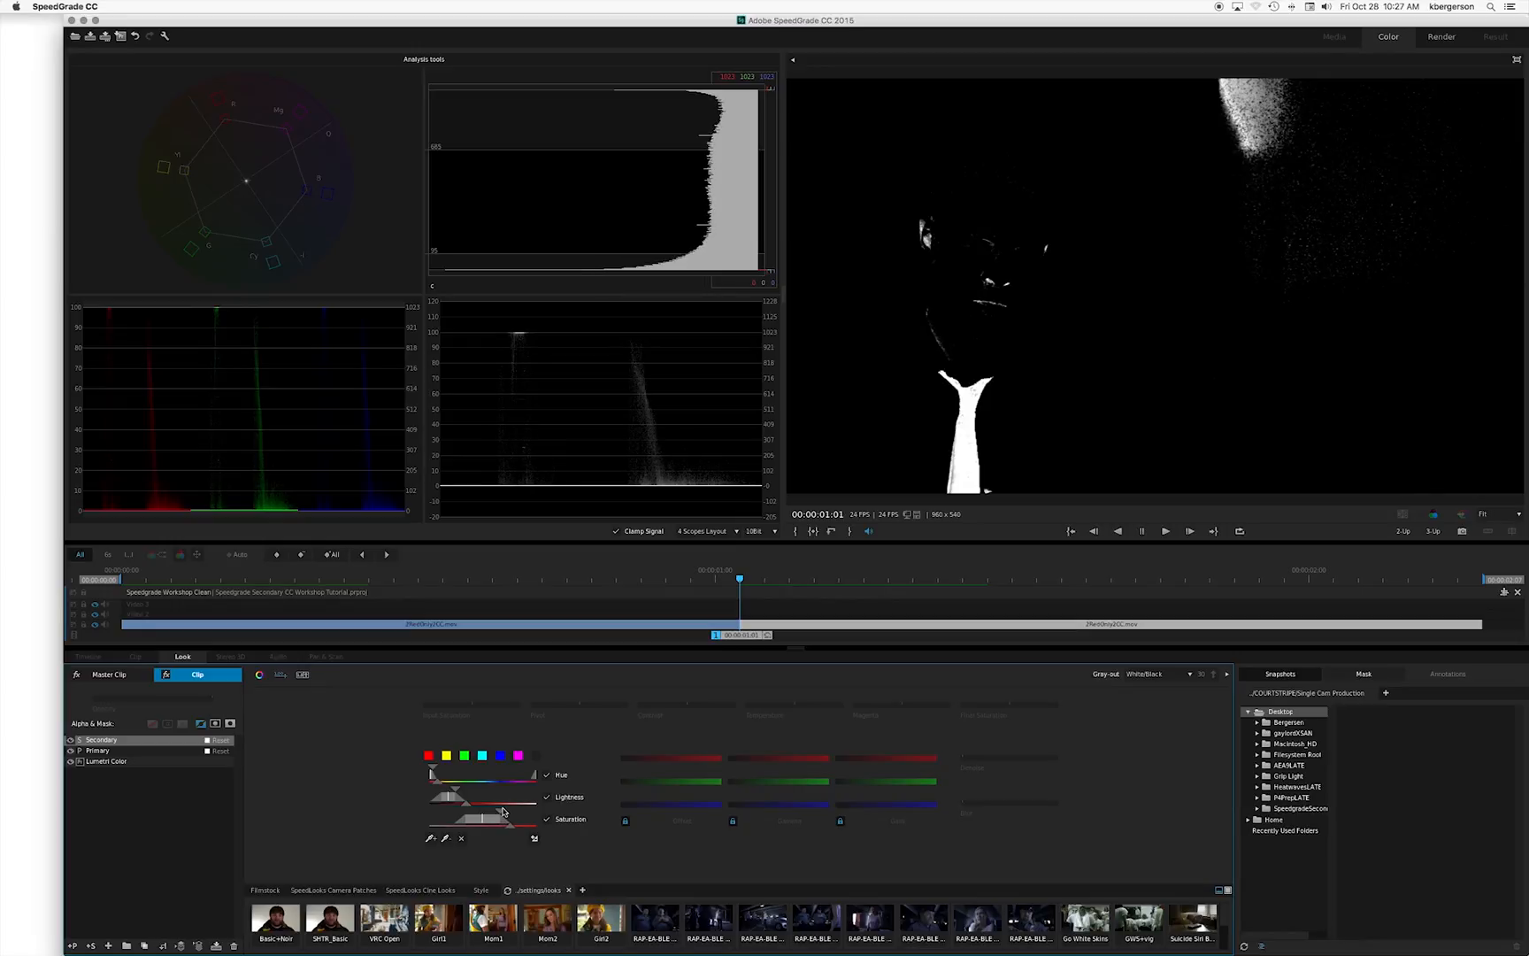
# Set the gray-out view to None and reduce the Secondary layer's final saturation to its minimum
pyautogui.click(1190, 675)
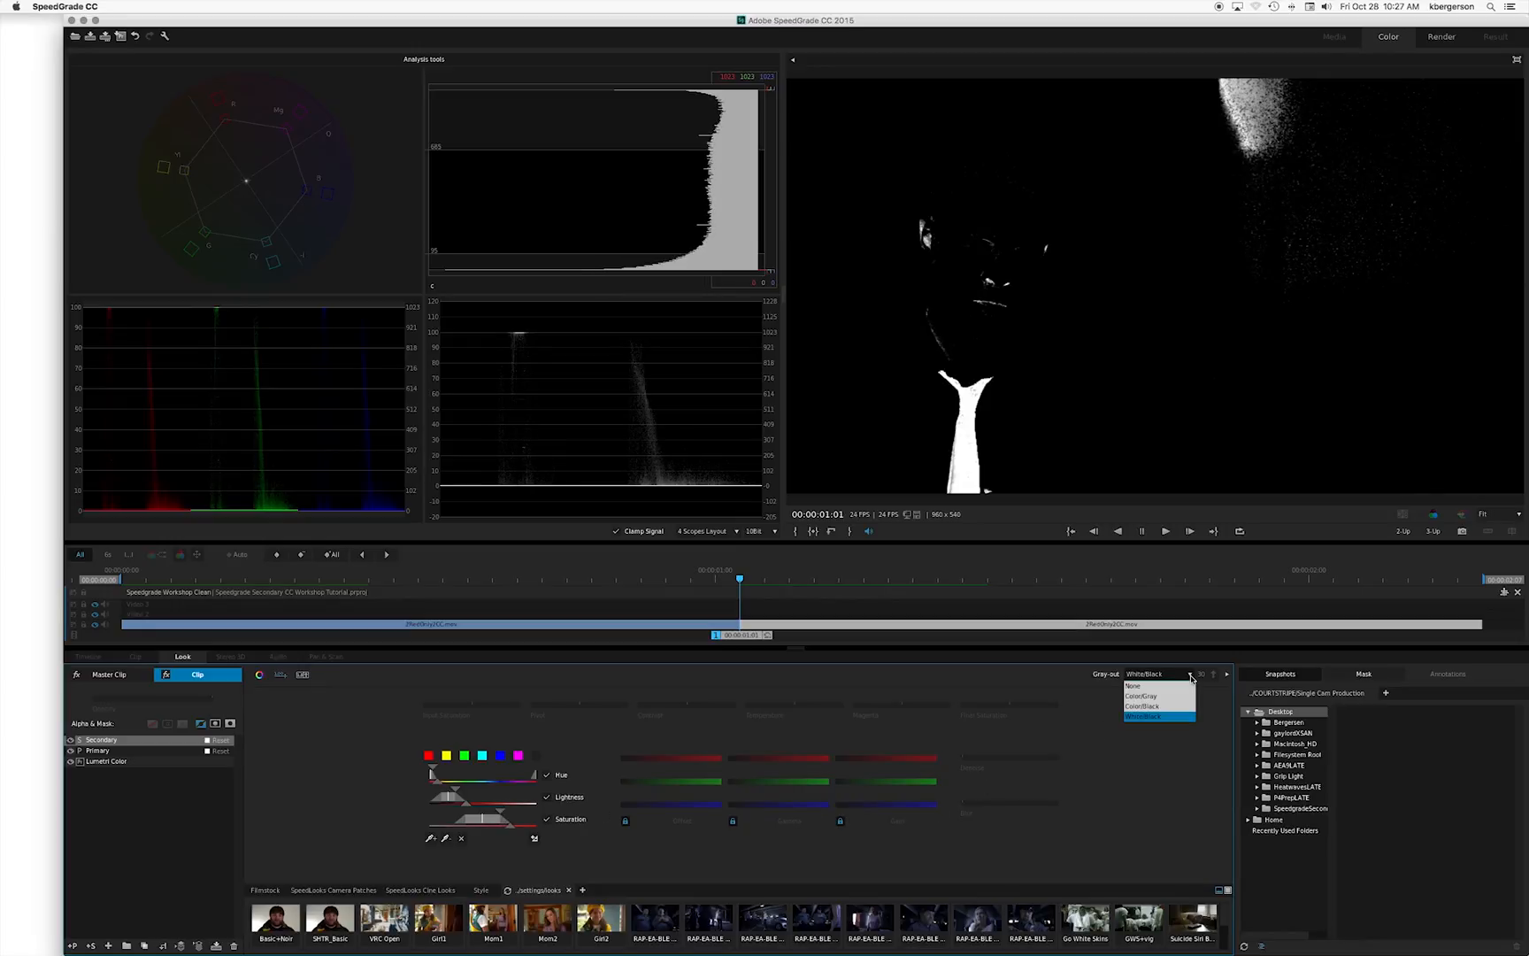
pyautogui.click(1166, 690)
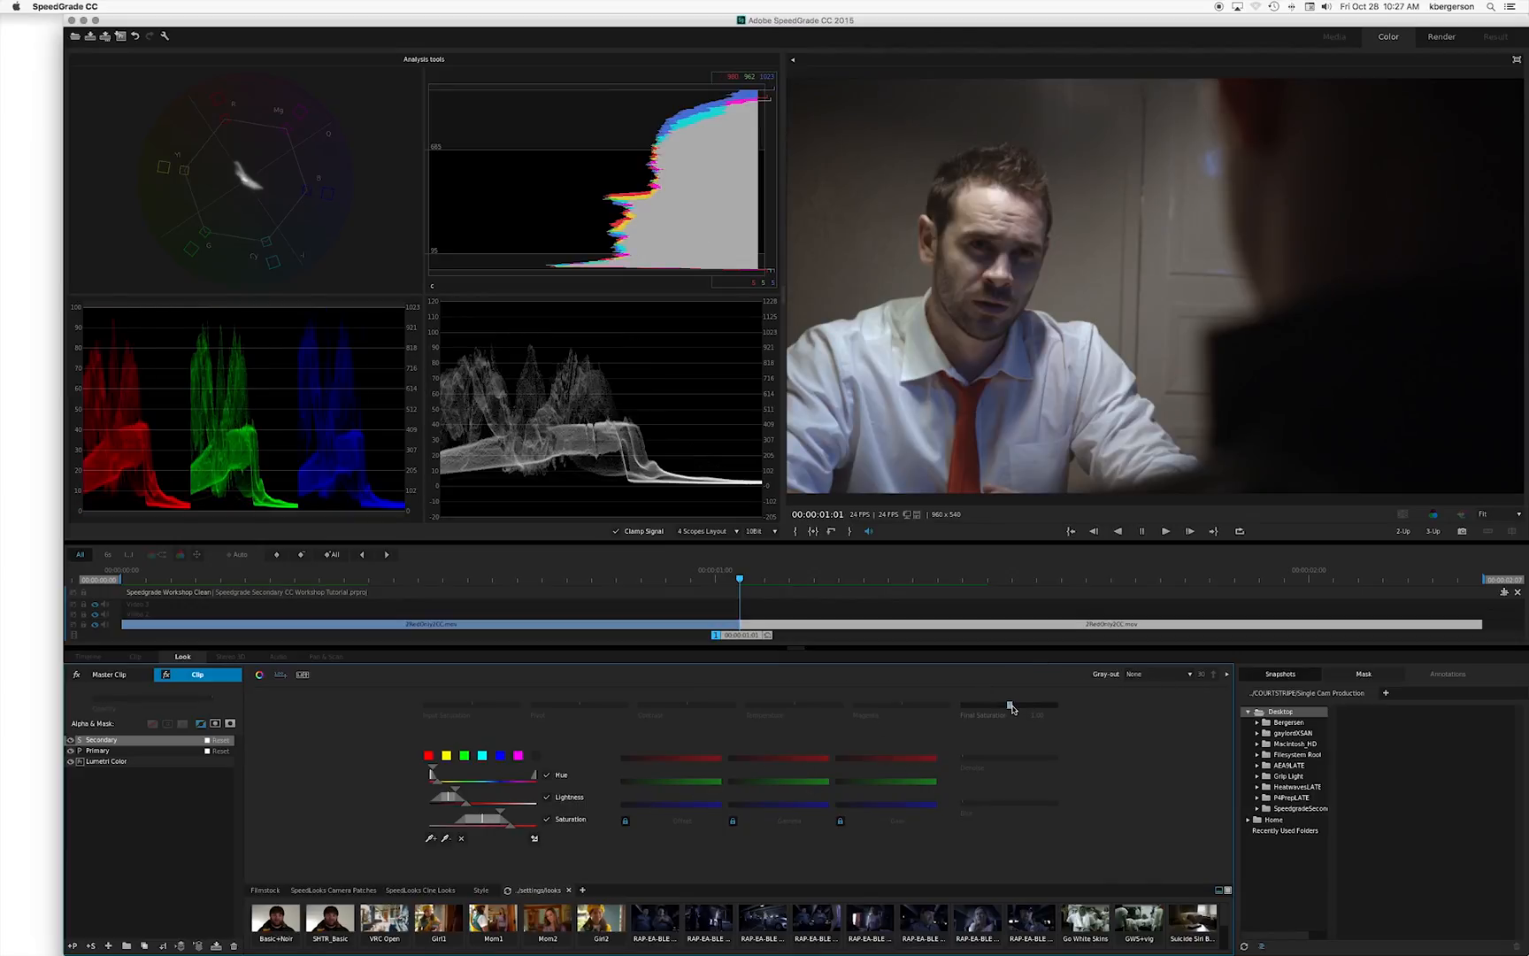
pyautogui.moveTo(1008, 706); pyautogui.dragTo(963, 705)
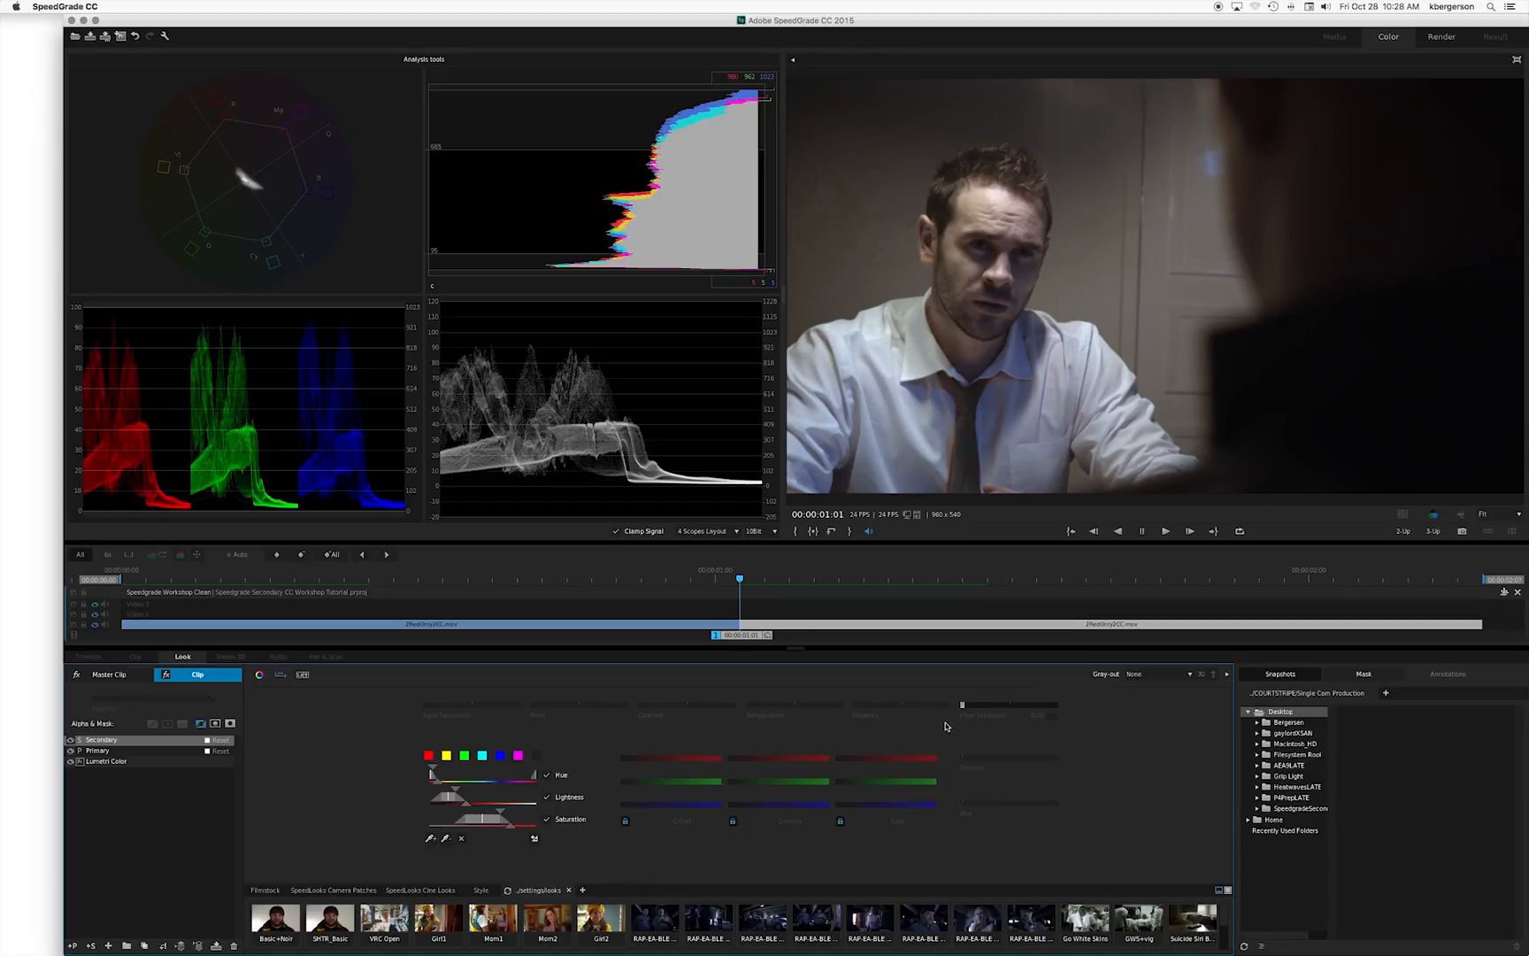
# Invert the tie key so the effect covers everything else, and raise its denoise and blur to maximum
pyautogui.click(534, 839)
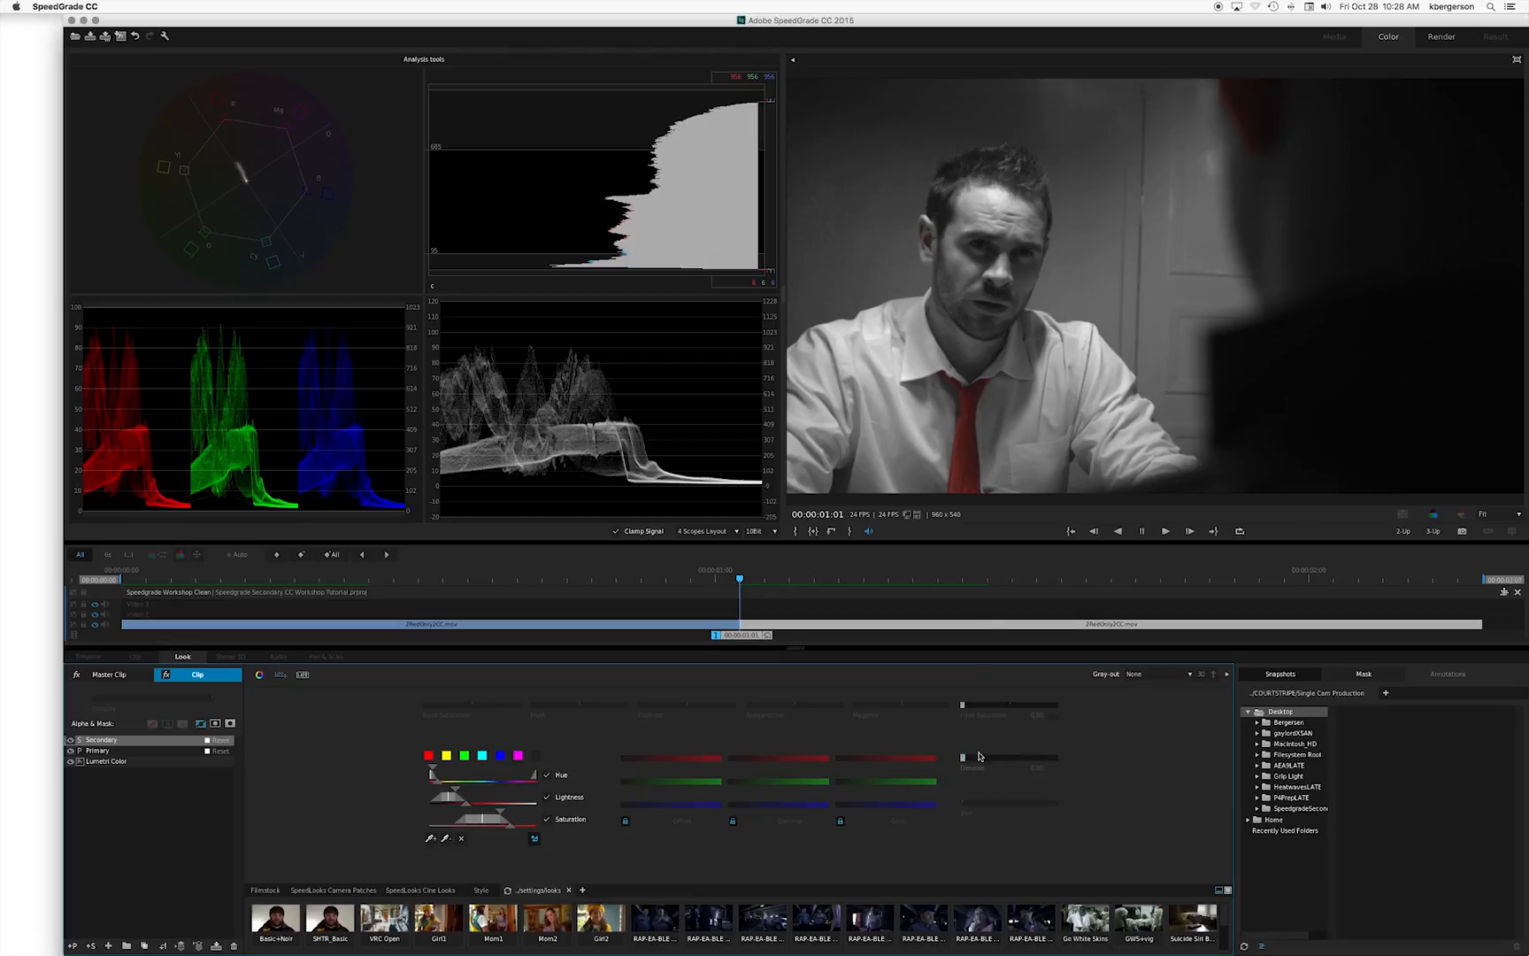
pyautogui.moveTo(962, 759); pyautogui.dragTo(1055, 759)
pyautogui.moveTo(962, 805); pyautogui.dragTo(1056, 802)
# Toggle the Secondary layer off and on to compare the image with and without it
pyautogui.click(70, 741)
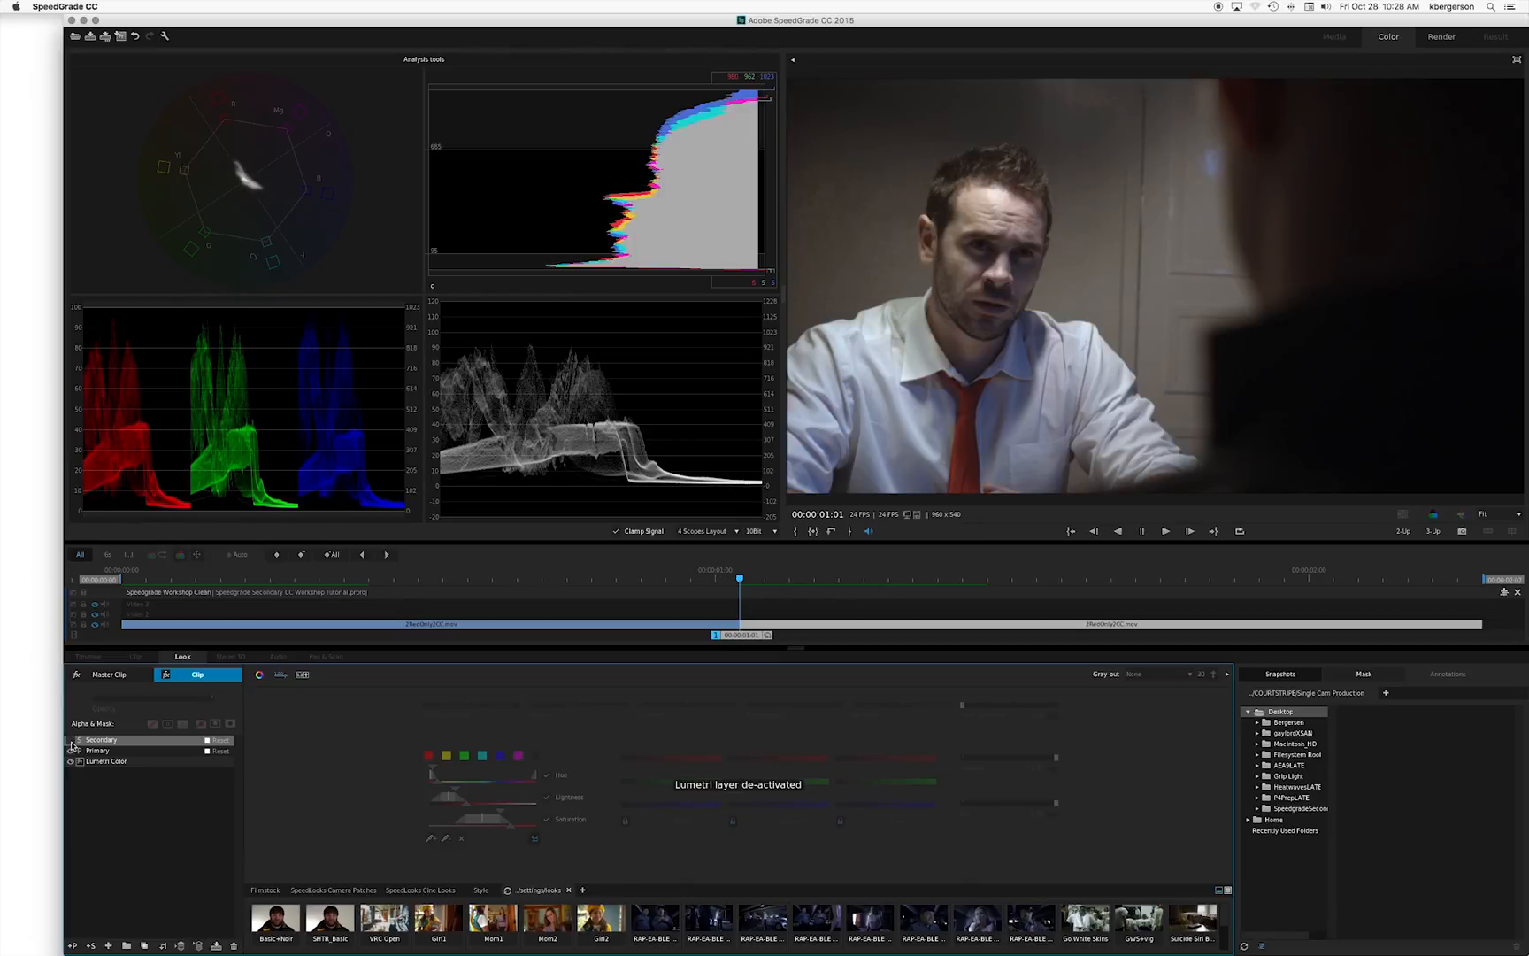
pyautogui.click(71, 741)
pyautogui.click(71, 740)
pyautogui.click(71, 741)
pyautogui.click(71, 741)
pyautogui.click(71, 740)
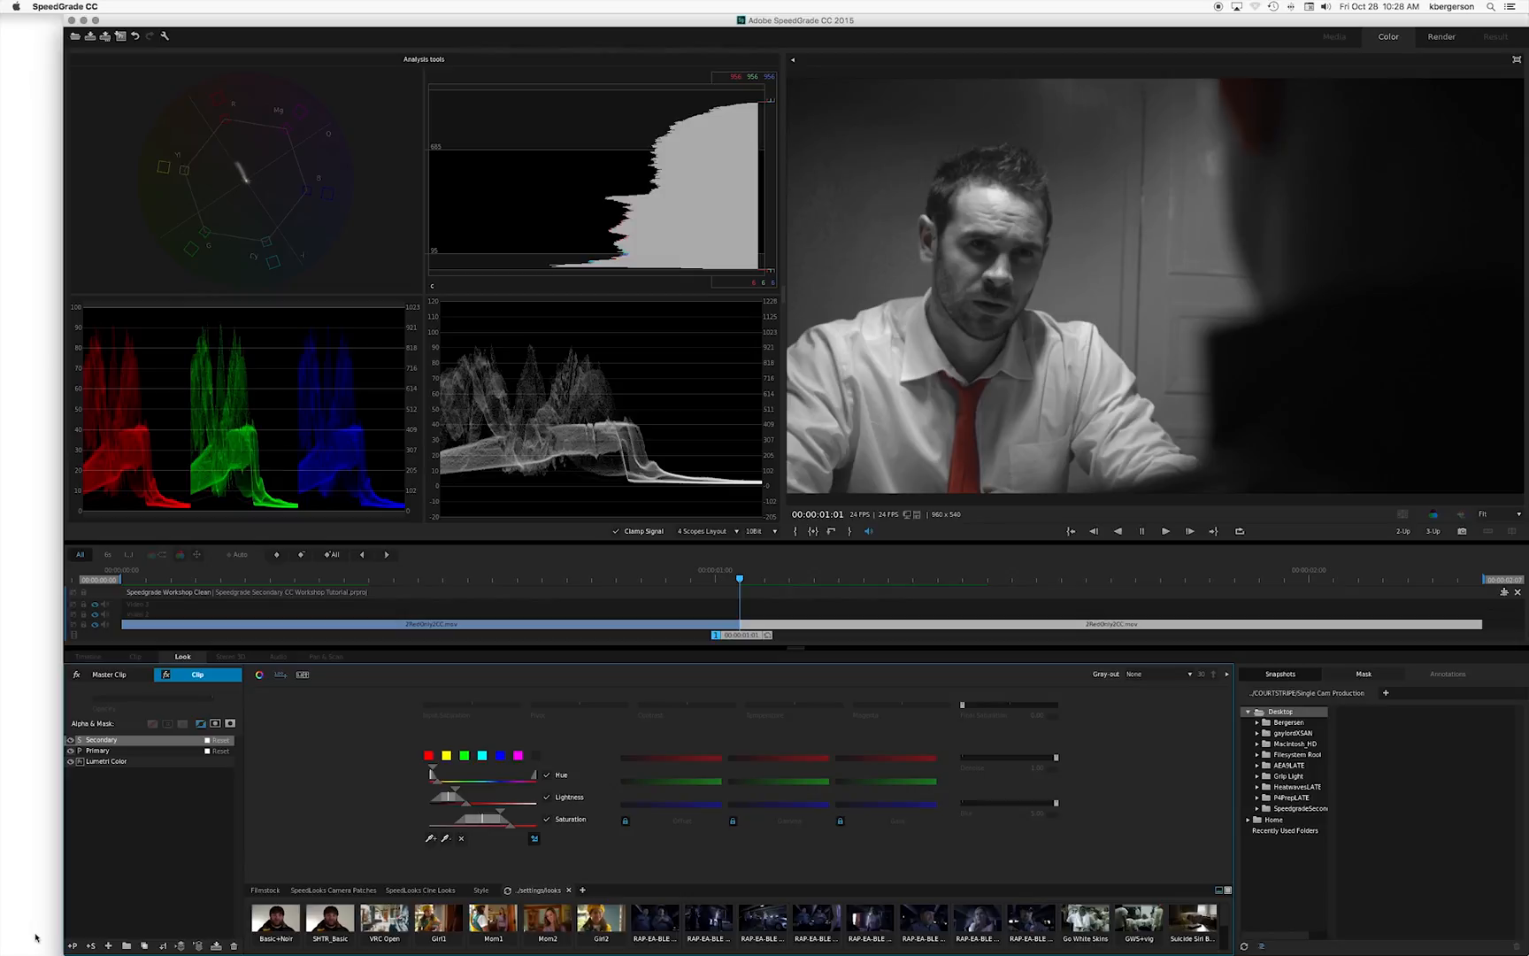
# Add a Primary layer with a large elliptical mask over the foreground figure and fully desaturate the image inside it
pyautogui.click(73, 946)
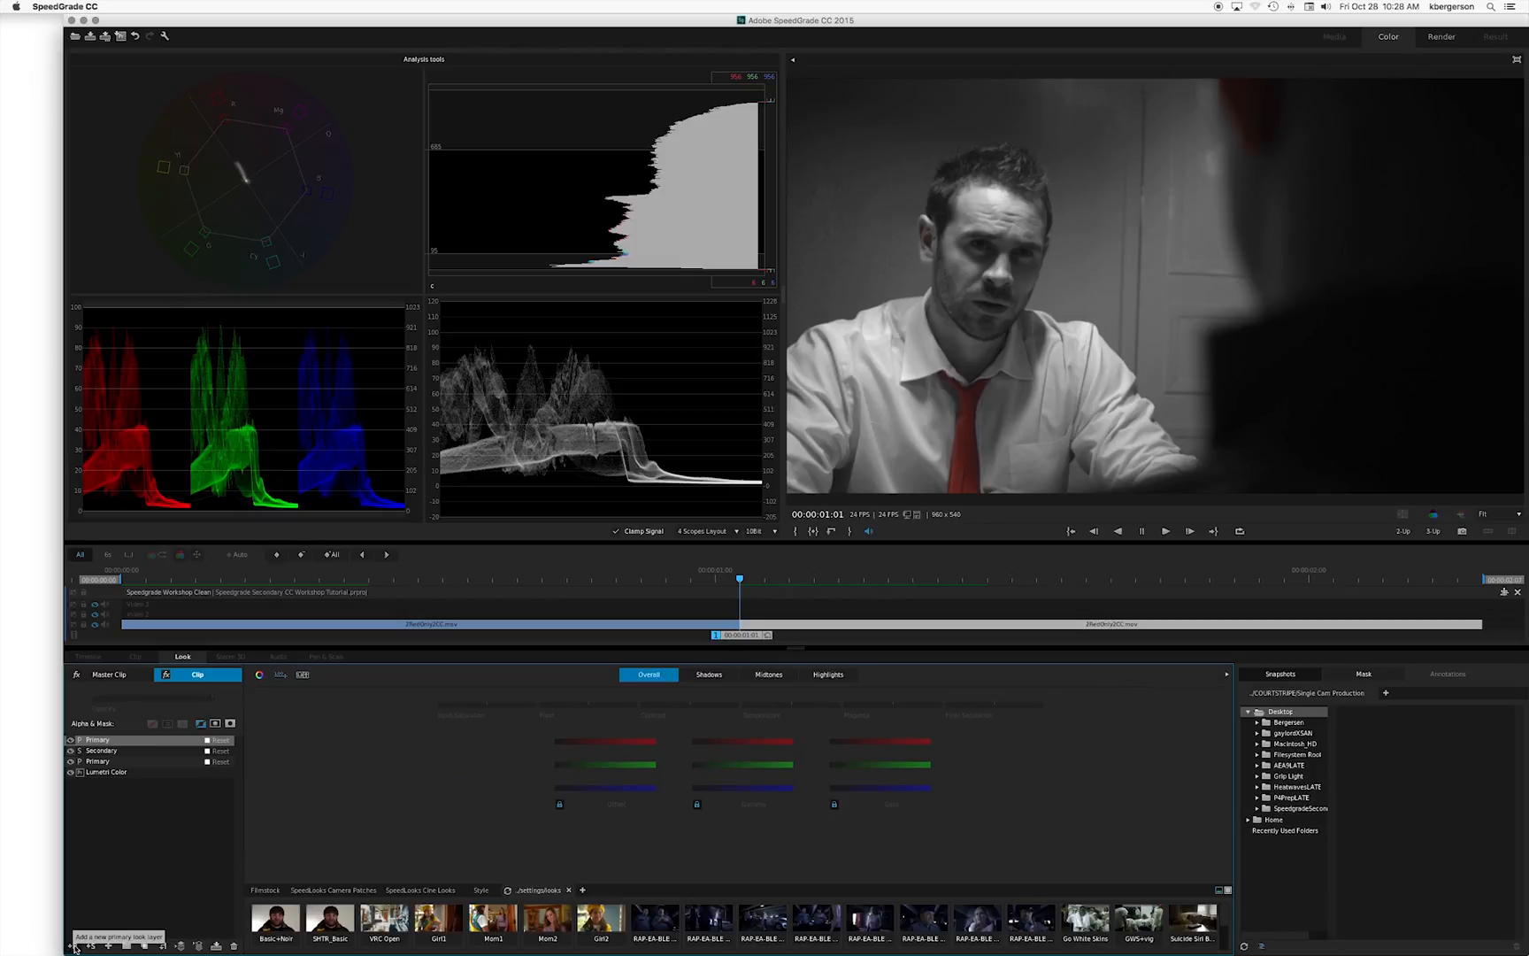
pyautogui.click(1366, 676)
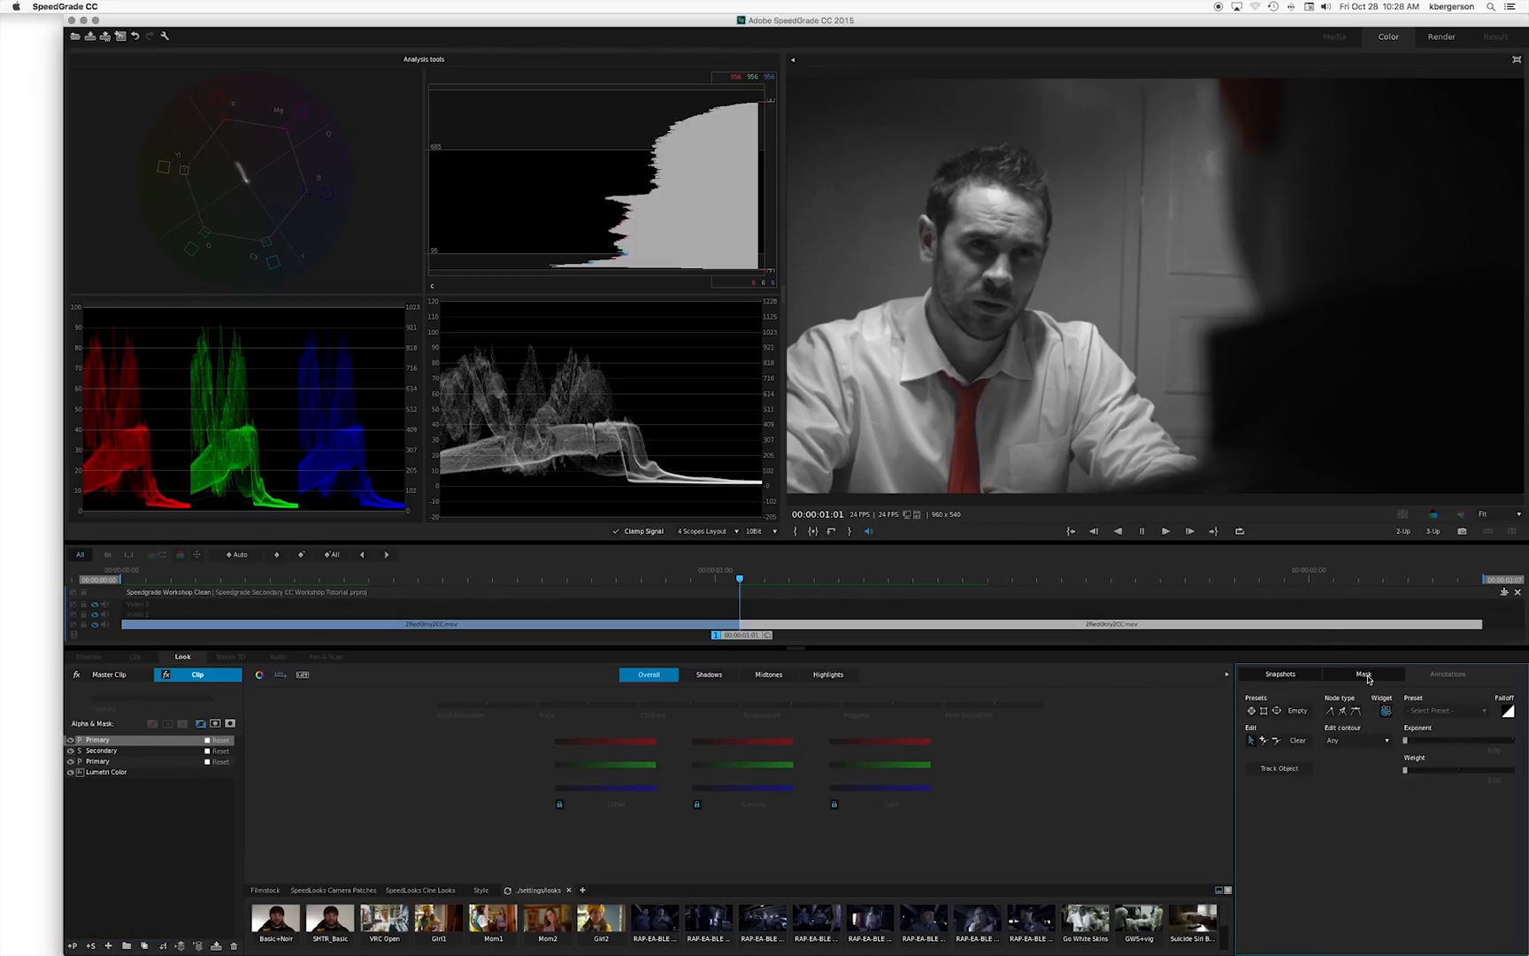
pyautogui.click(1277, 711)
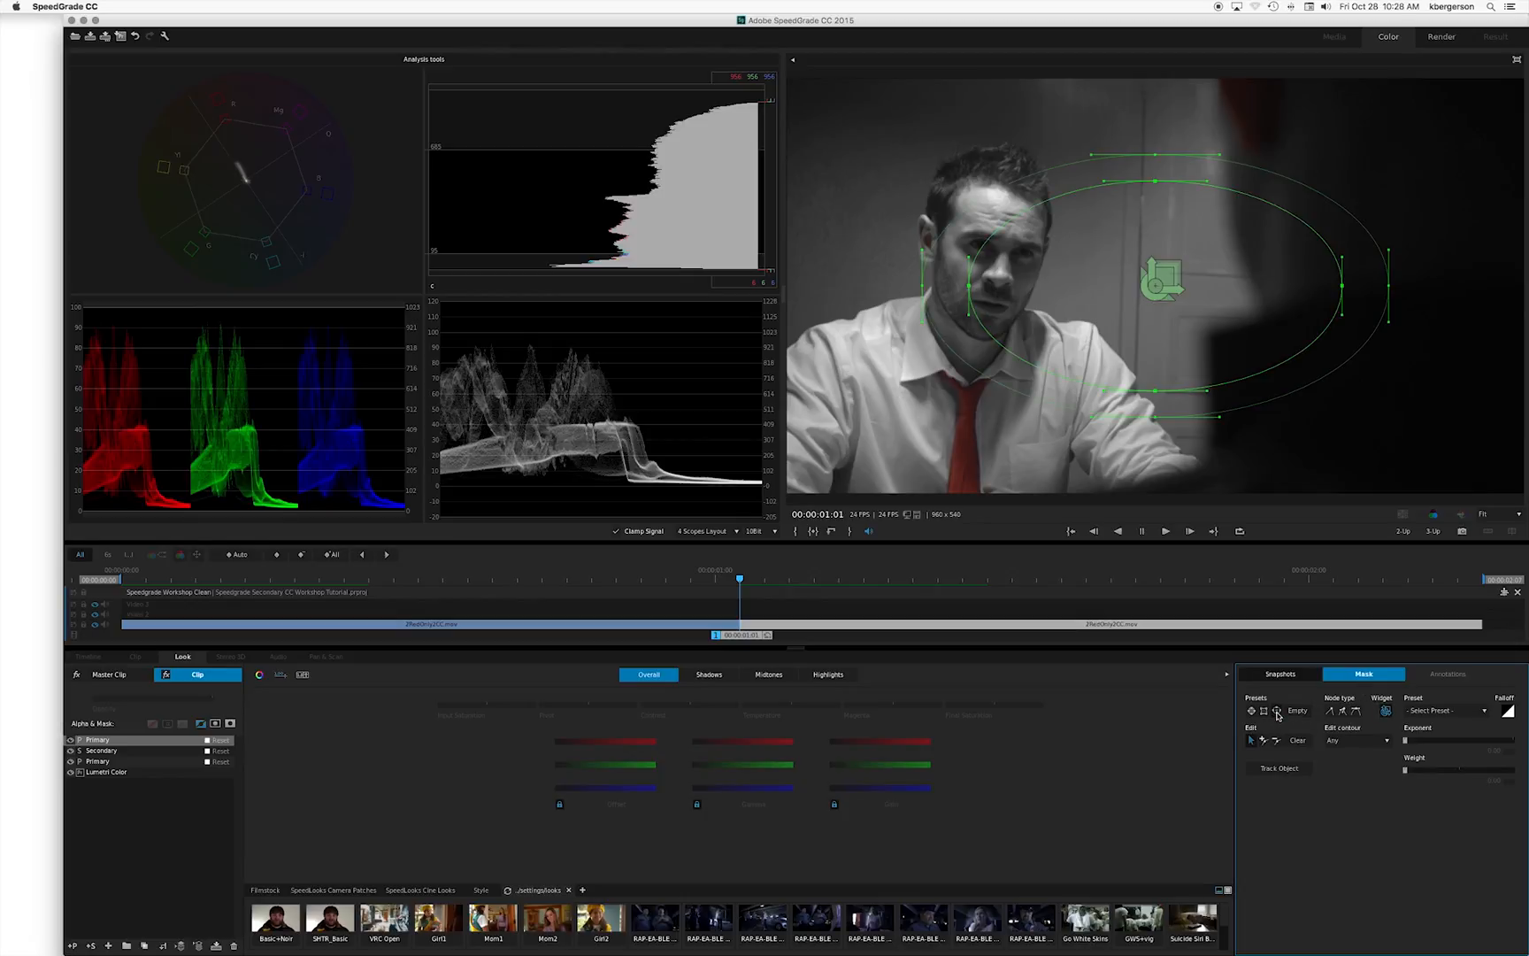
pyautogui.moveTo(1150, 264); pyautogui.dragTo(1144, 155)
pyautogui.moveTo(1182, 290); pyautogui.dragTo(1367, 216)
pyautogui.moveTo(1383, 273); pyautogui.dragTo(1406, 273)
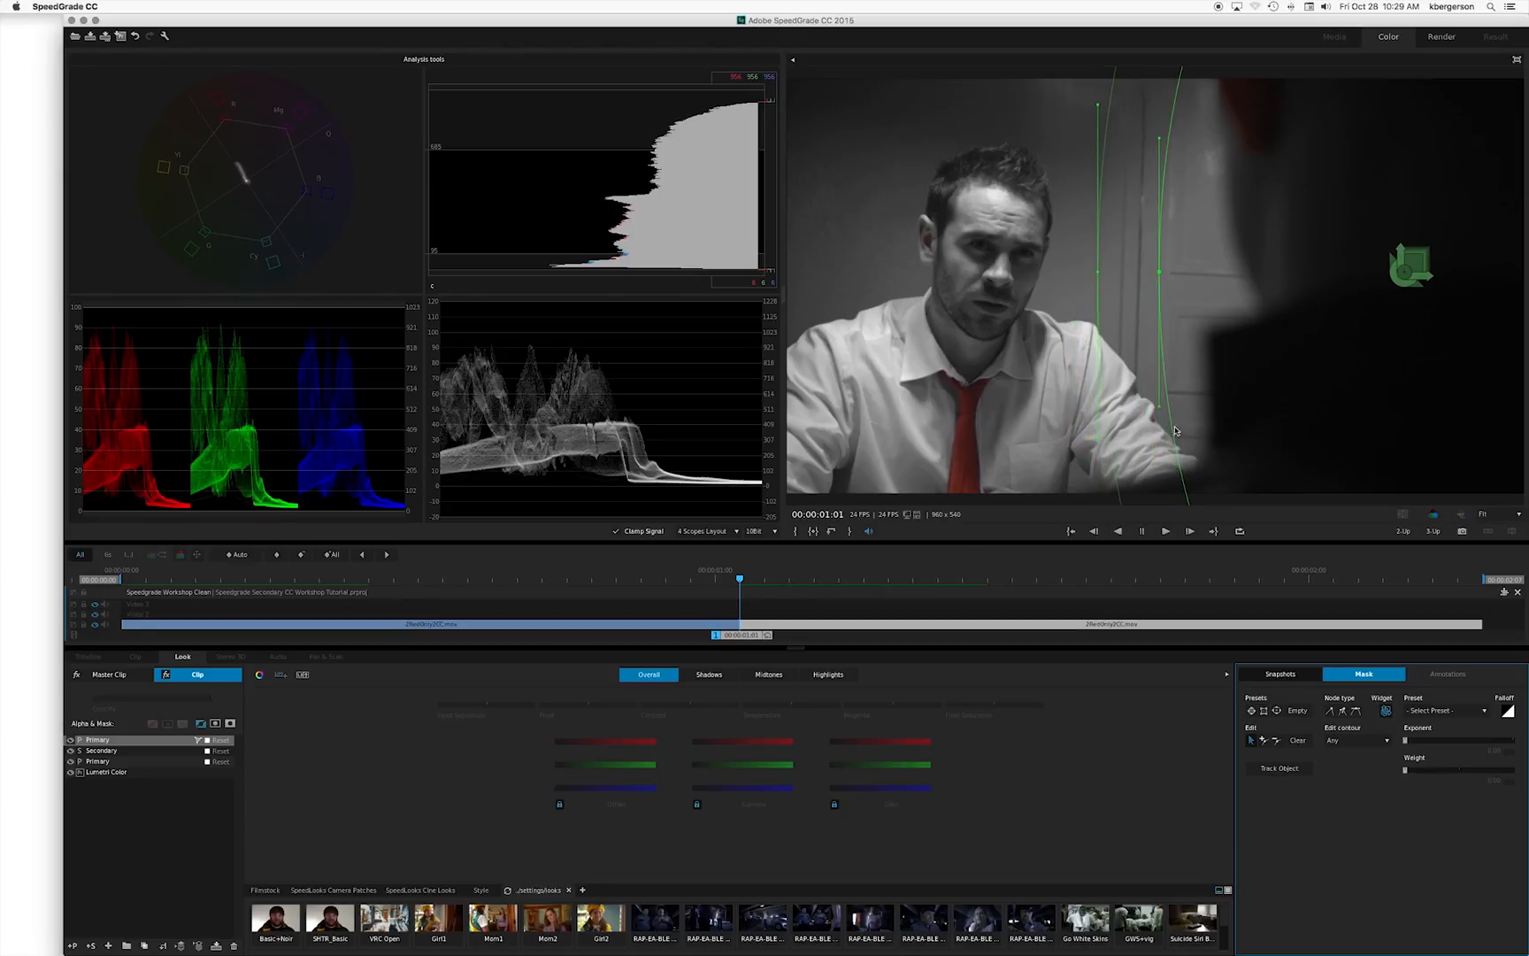
pyautogui.click(215, 724)
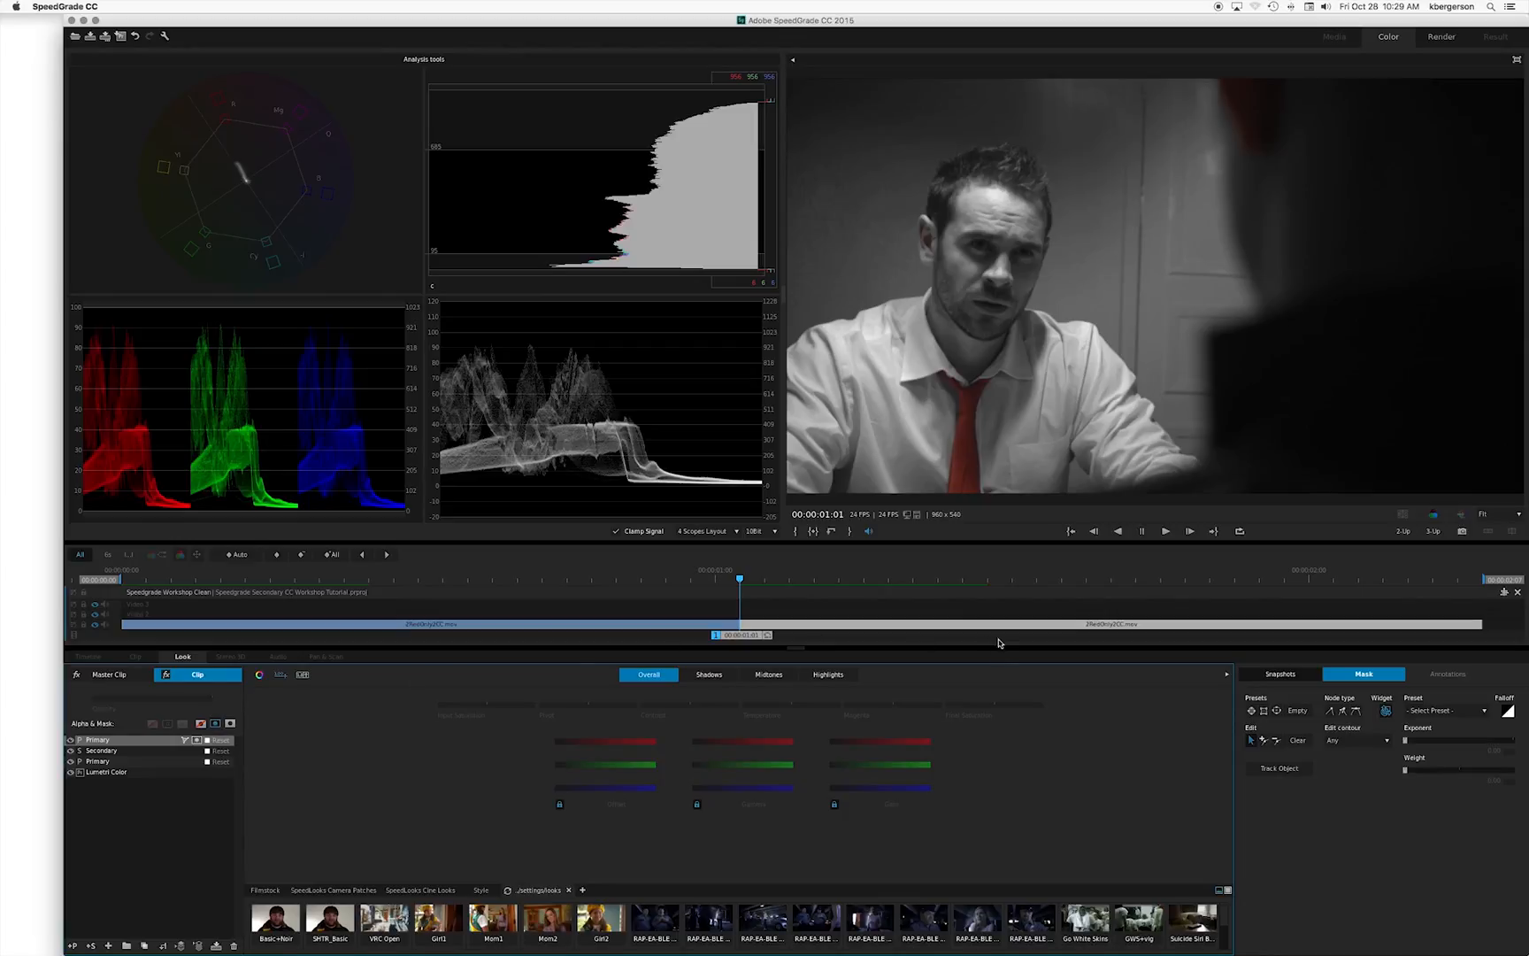
pyautogui.moveTo(996, 710); pyautogui.dragTo(965, 708)
# Add another Primary layer and fit an elliptical mask around the seated man's head
pyautogui.click(71, 945)
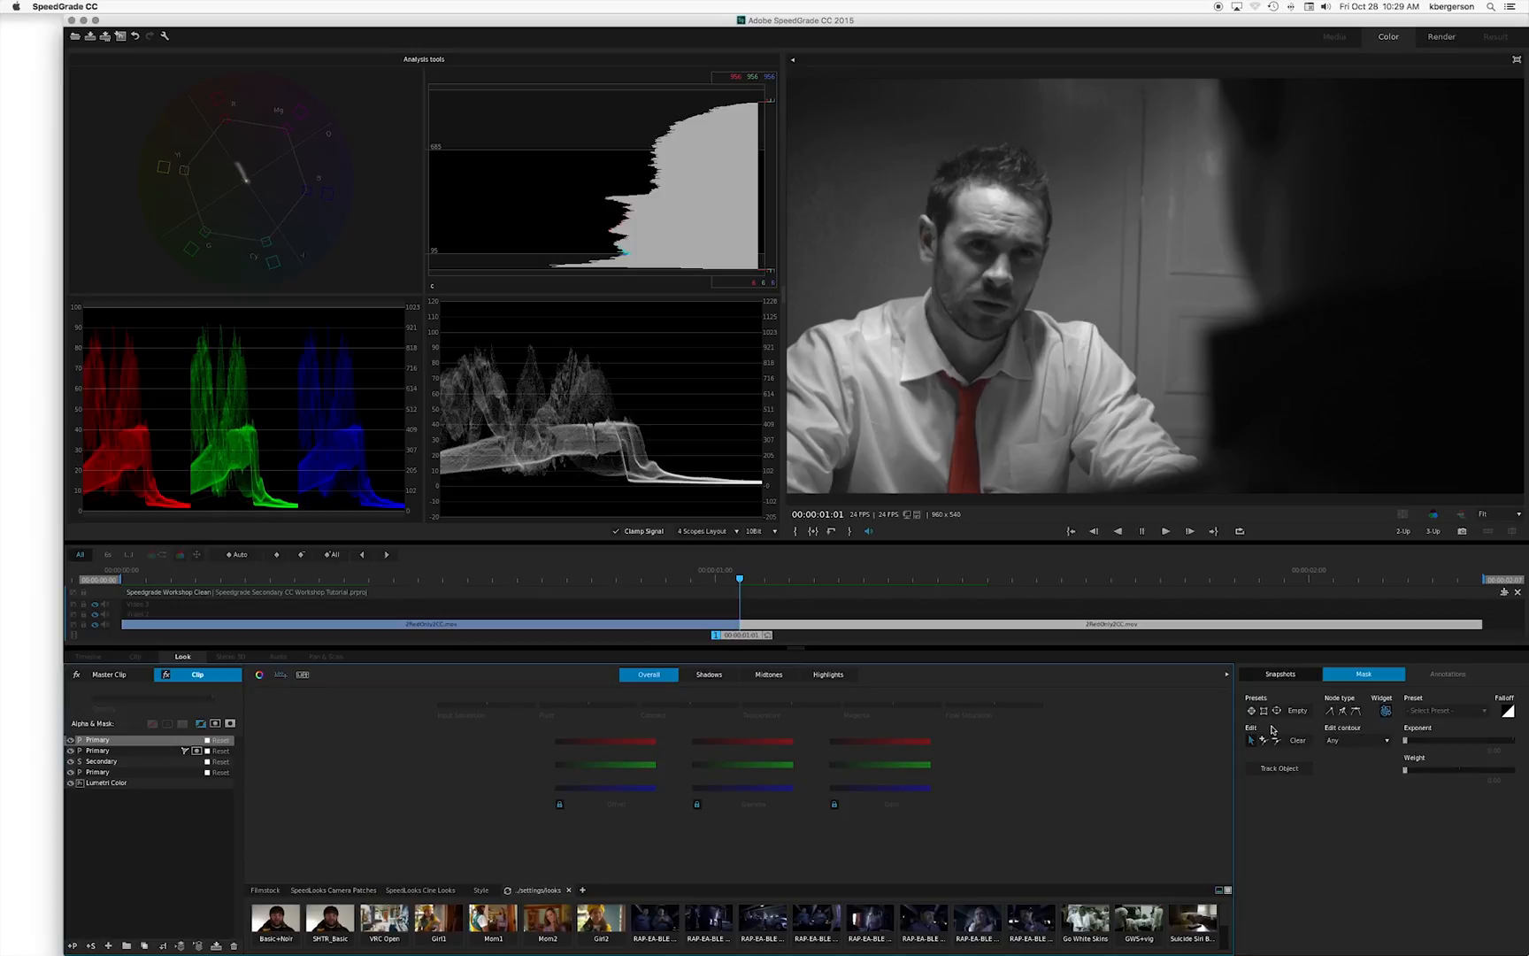
pyautogui.click(1277, 711)
pyautogui.moveTo(1157, 286); pyautogui.dragTo(986, 246)
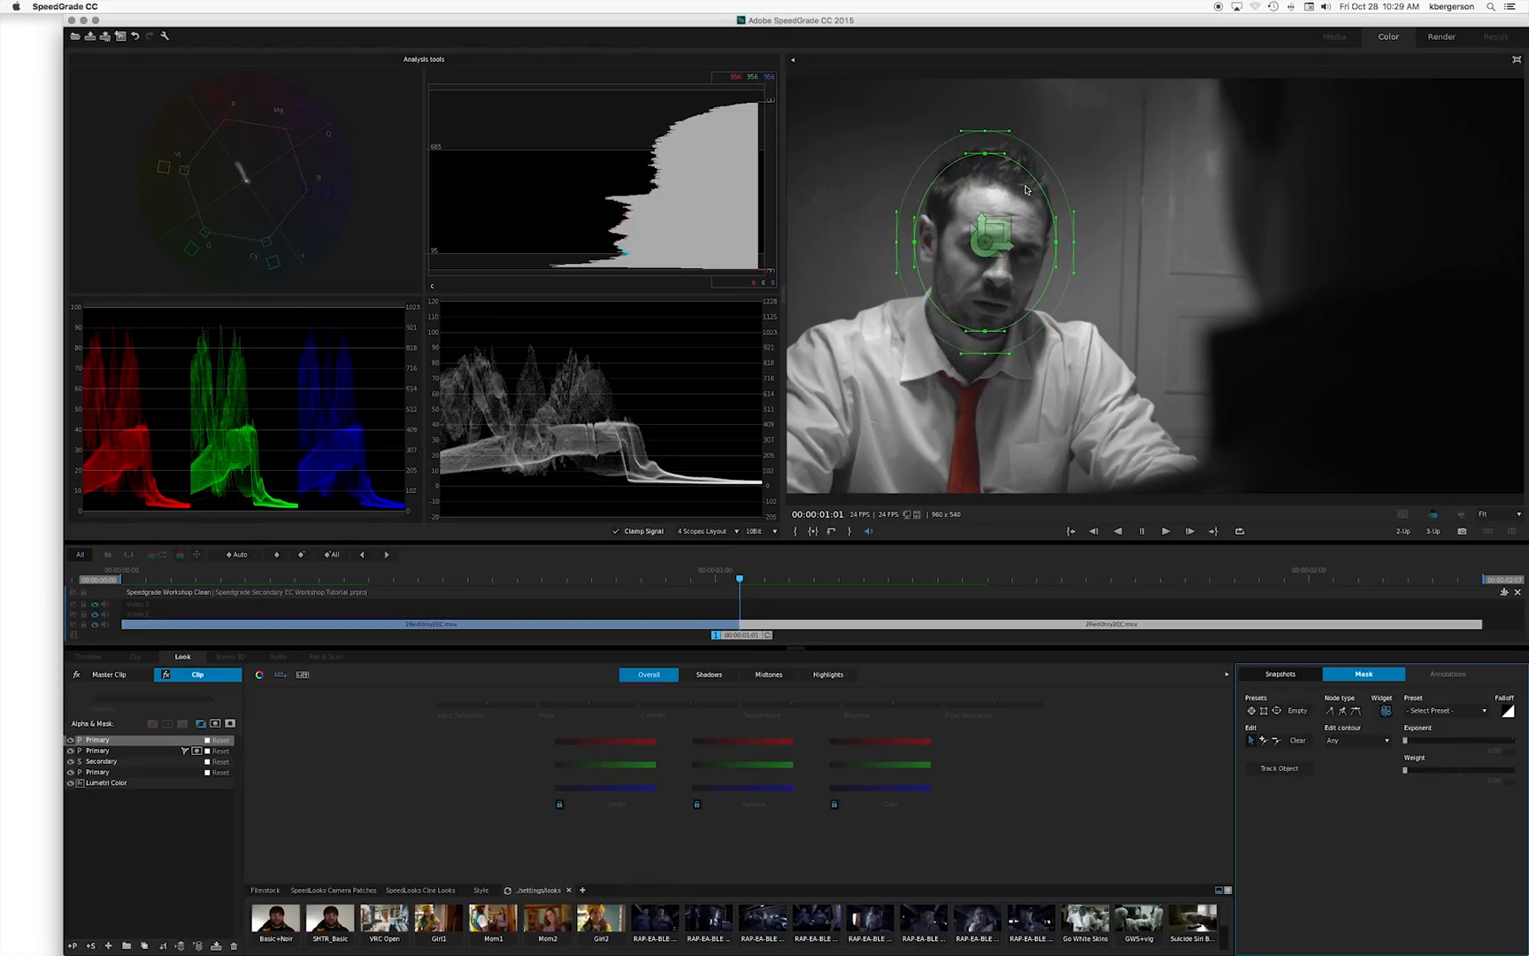
pyautogui.moveTo(1009, 250); pyautogui.dragTo(1015, 254)
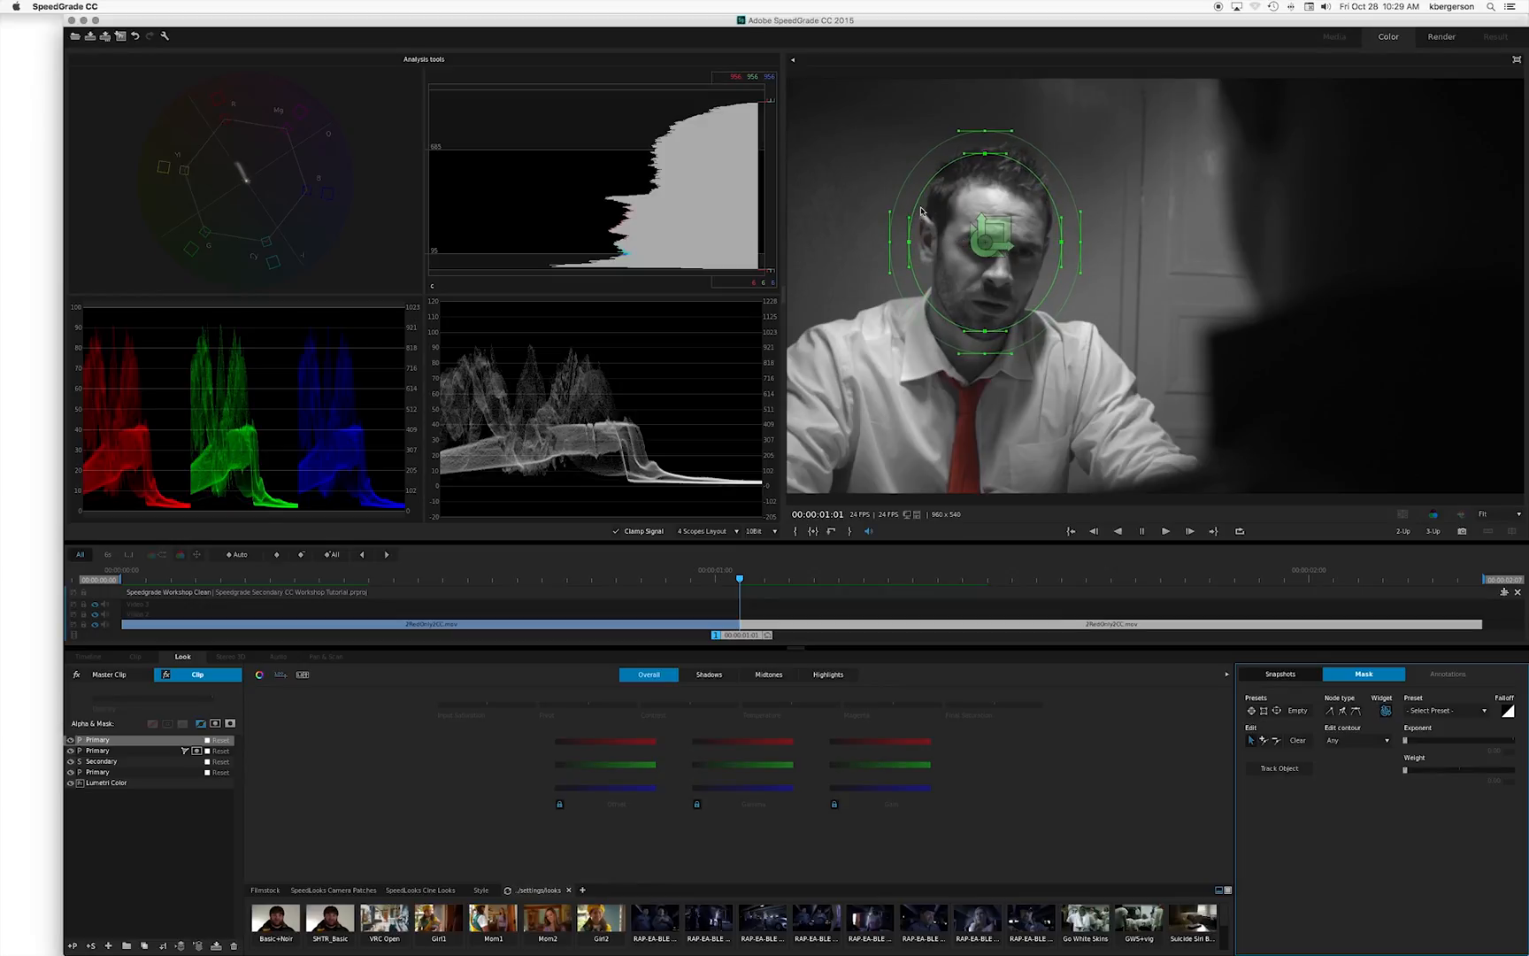
pyautogui.moveTo(985, 154); pyautogui.dragTo(987, 149)
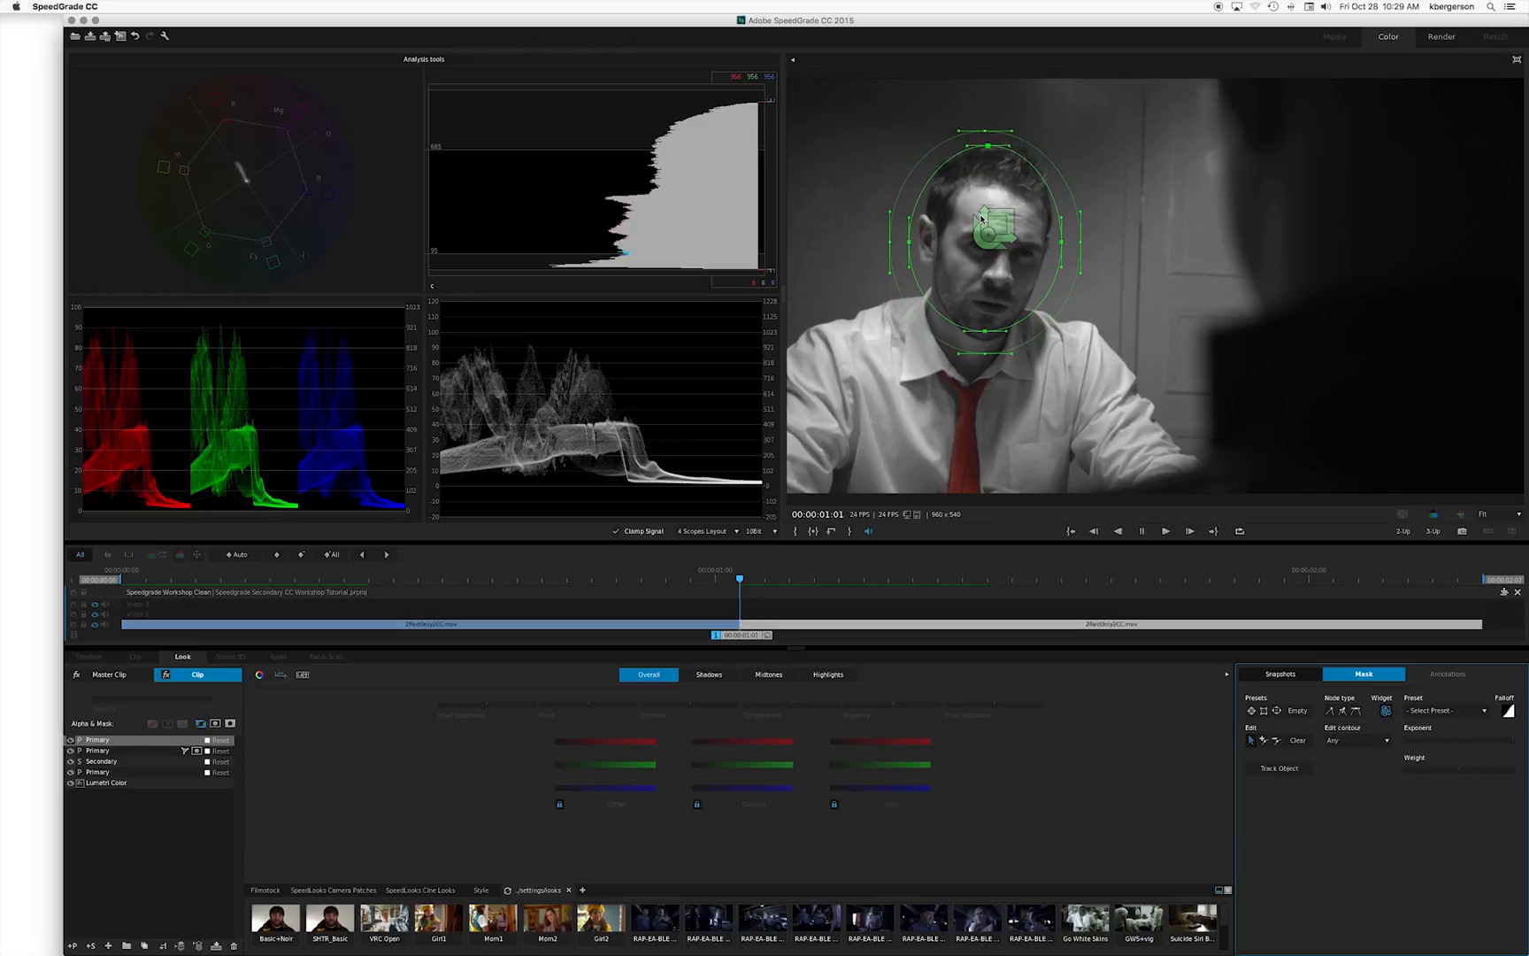
pyautogui.moveTo(984, 332); pyautogui.dragTo(984, 337)
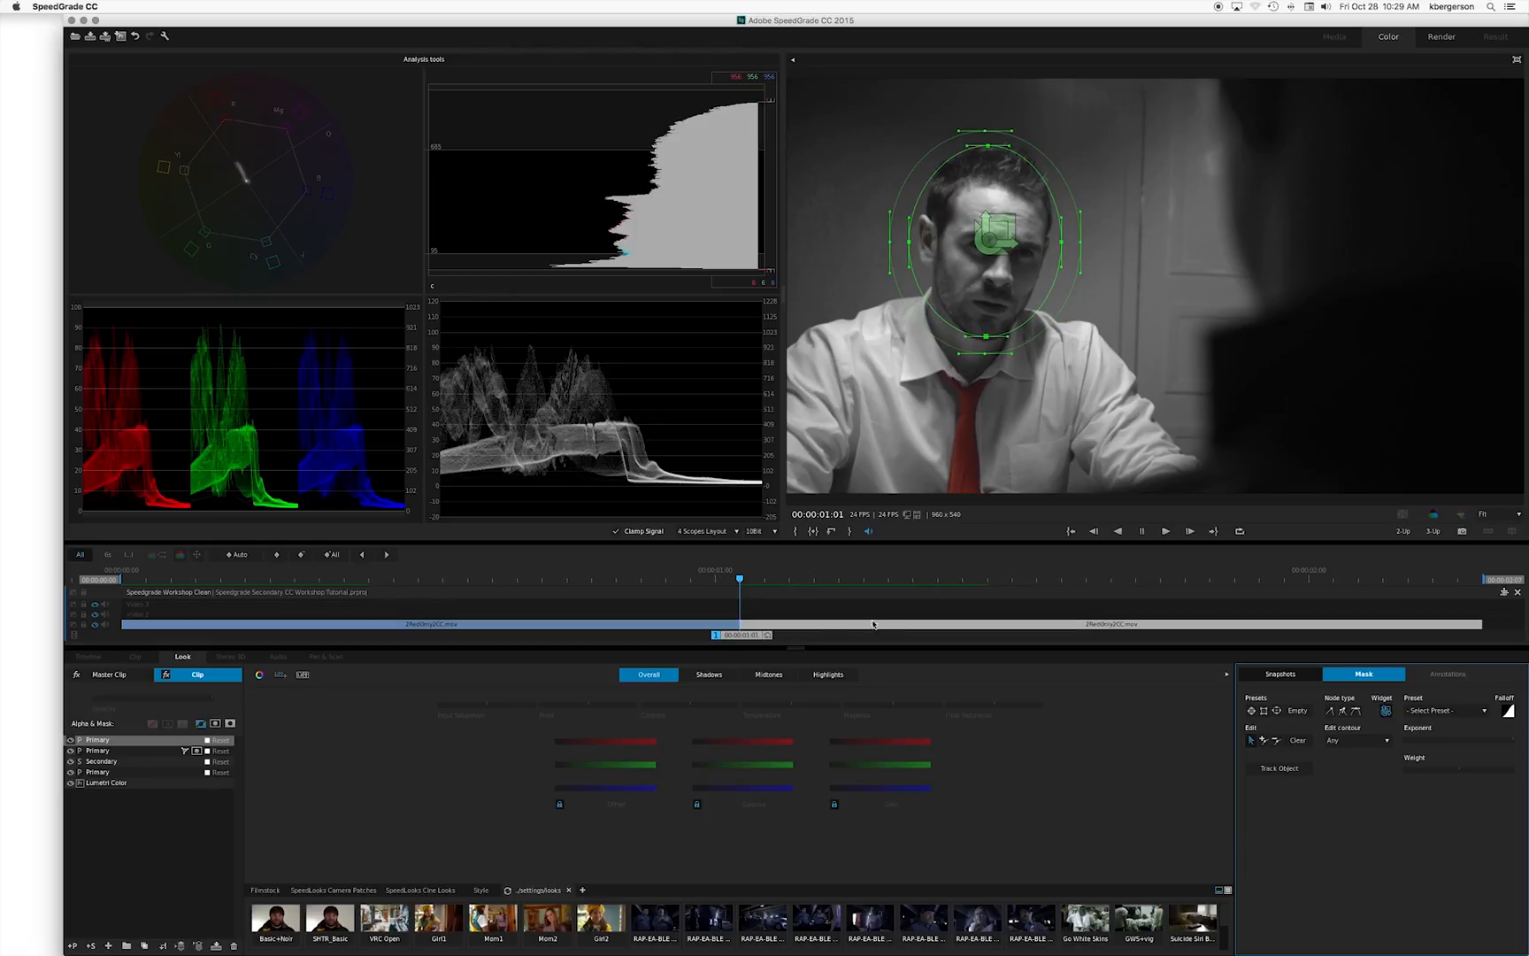
# Track the seated man's head with the elliptical mask through the clip and fully reduce the final saturation inside it
pyautogui.click(1278, 768)
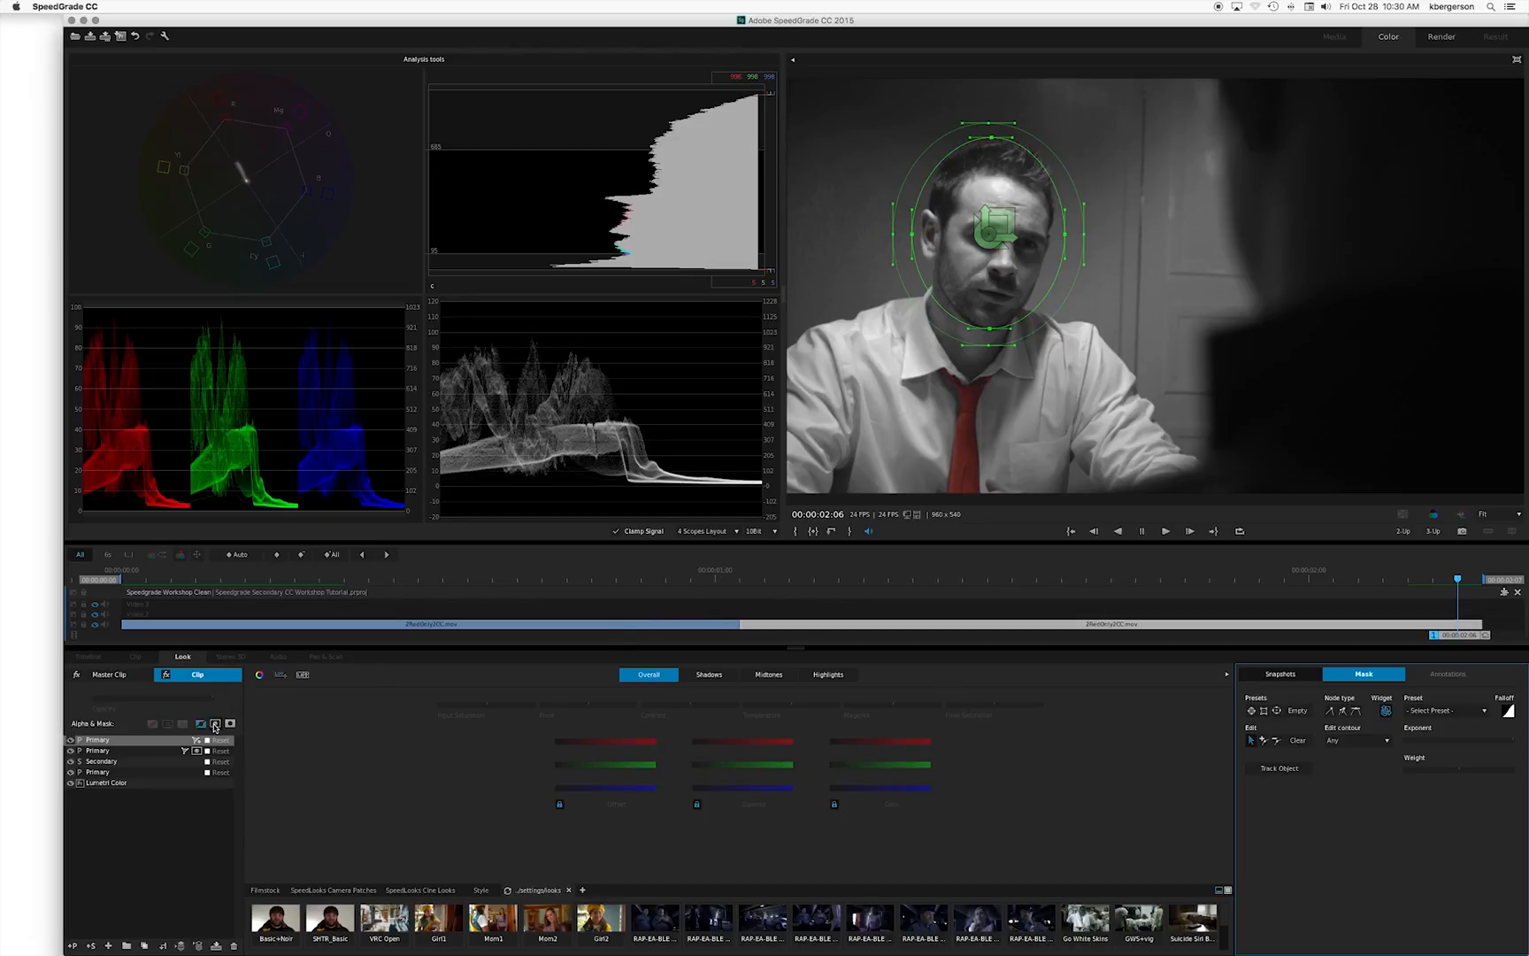
pyautogui.click(215, 726)
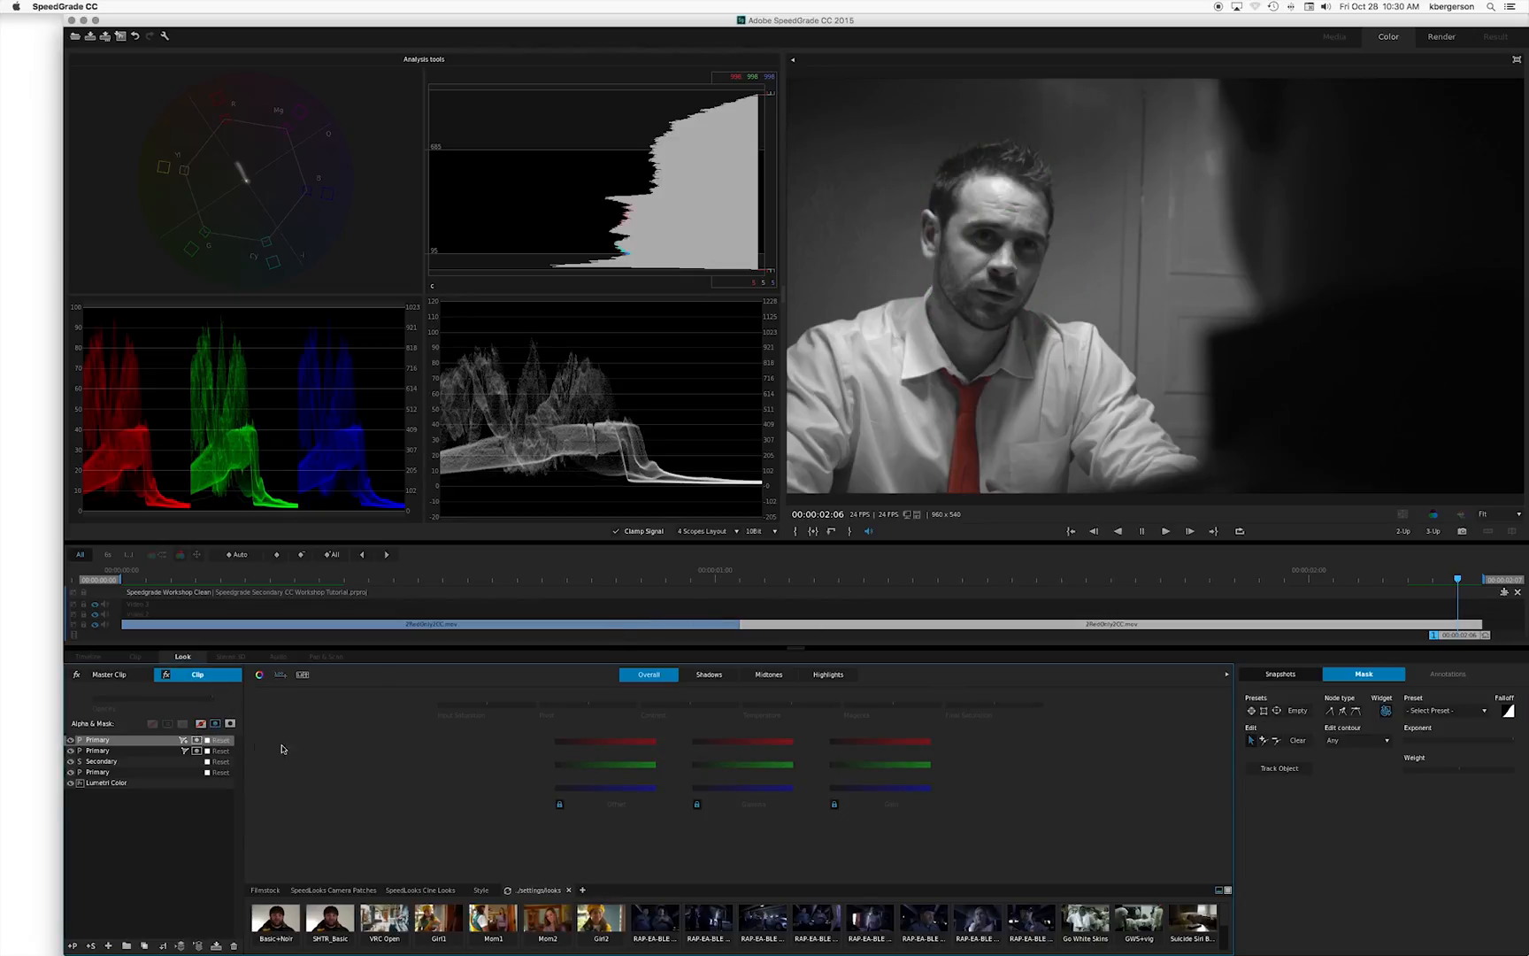
pyautogui.moveTo(993, 705); pyautogui.dragTo(948, 705)
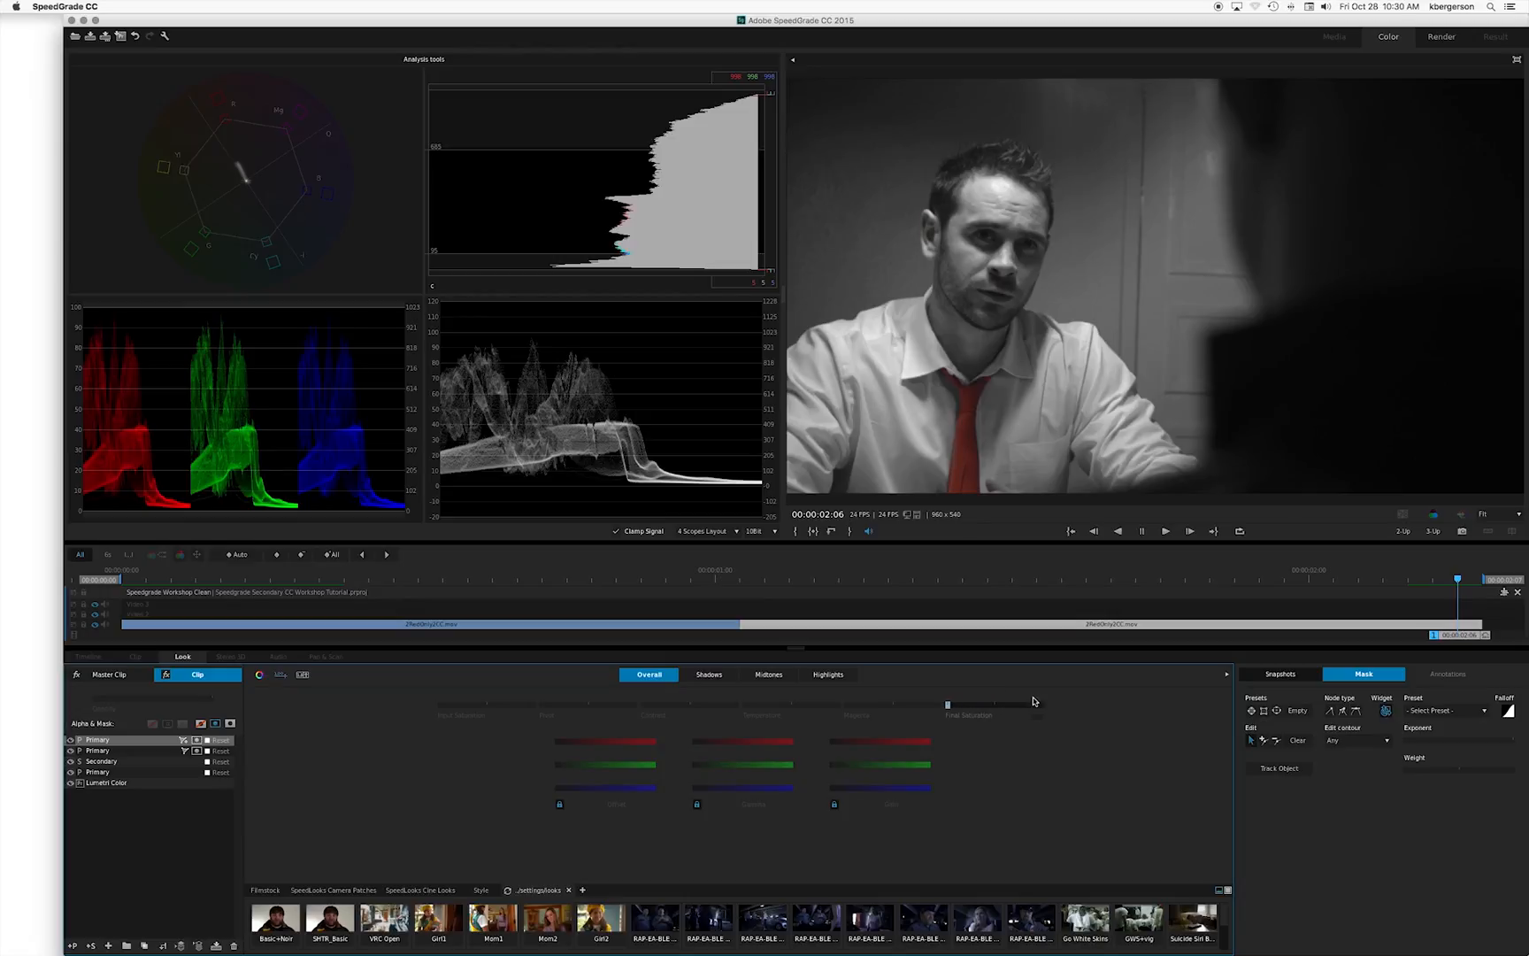
# Play the graded second clip from its start to check the tracked desaturation
pyautogui.click(741, 581)
pyautogui.press('space')
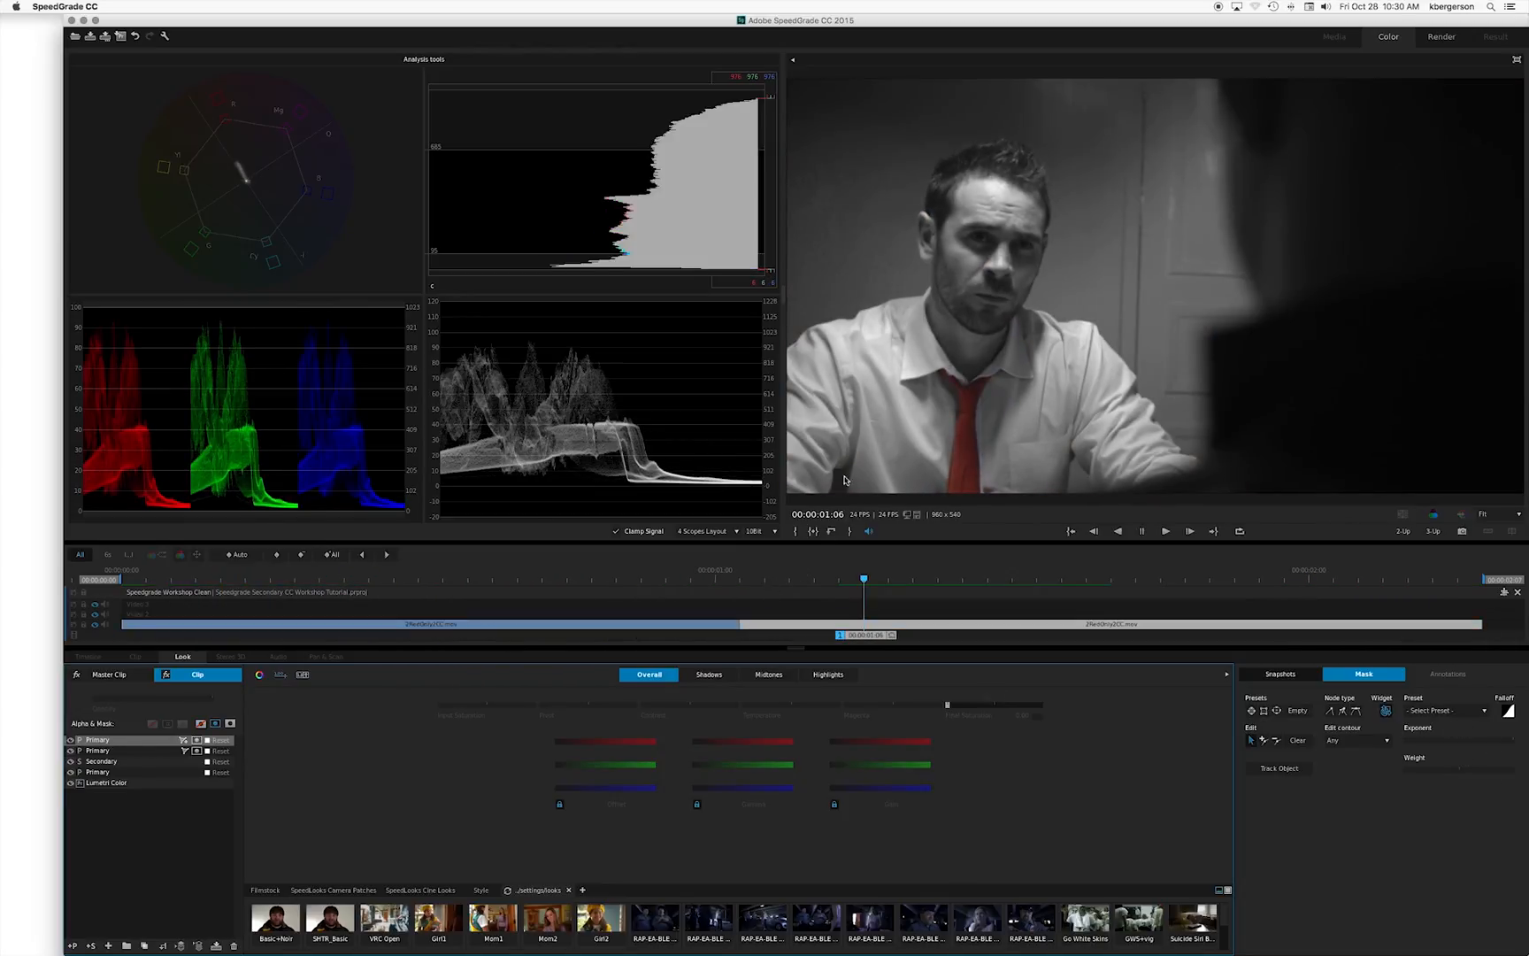
# Save the grade and send the project back to Premiere Pro for rendering, and scrub its sequence to check the second clip
pyautogui.click(1443, 39)
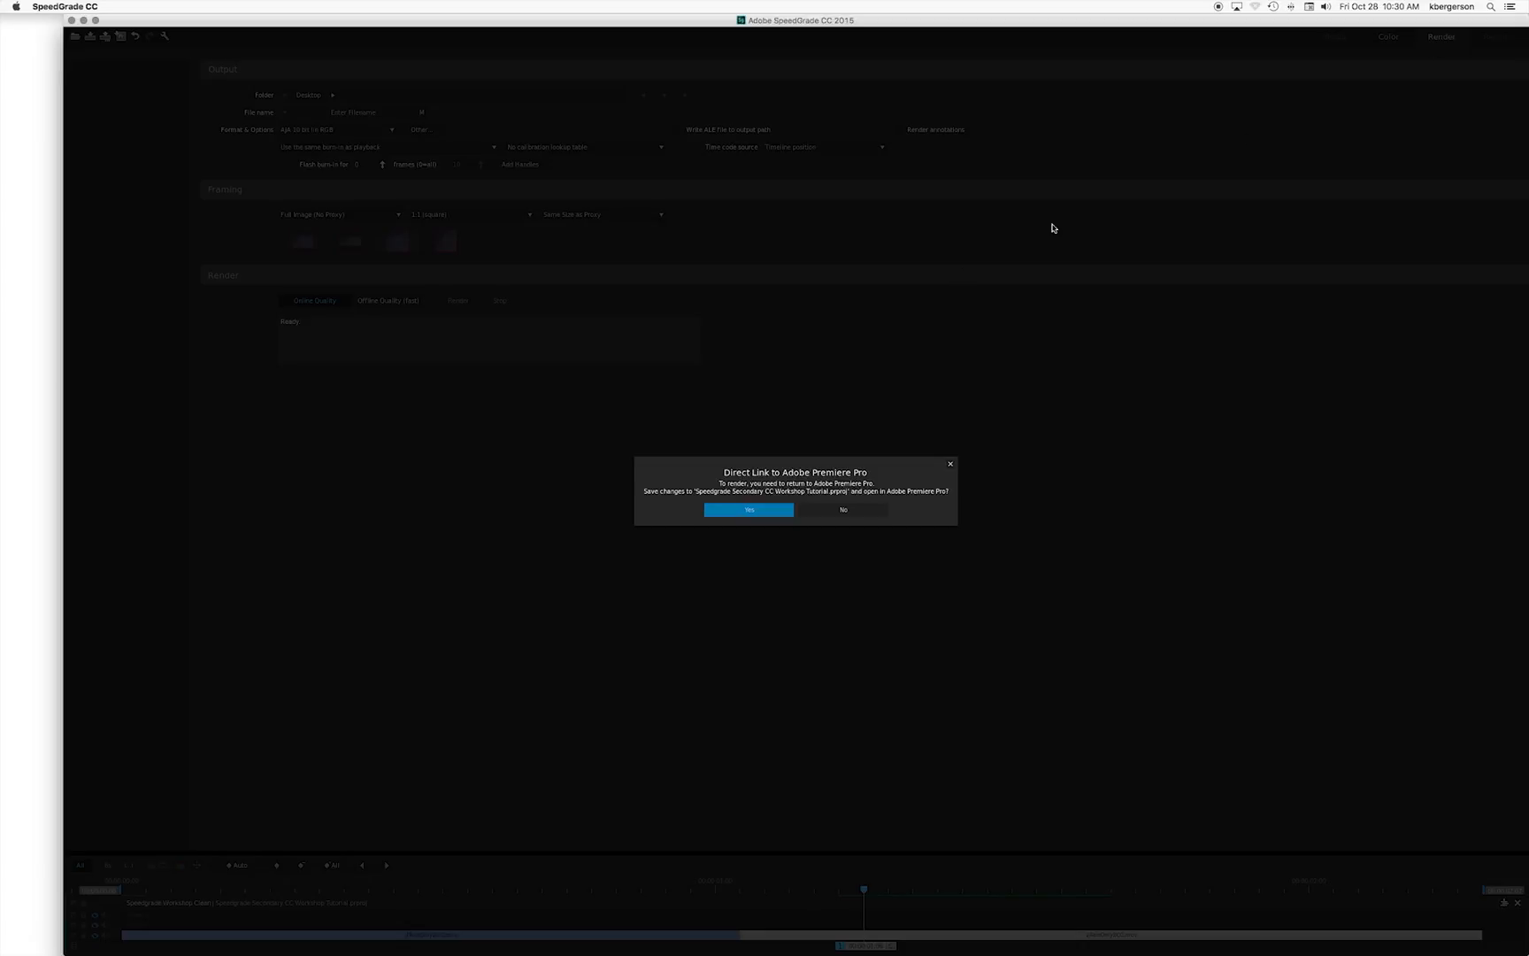
pyautogui.click(749, 510)
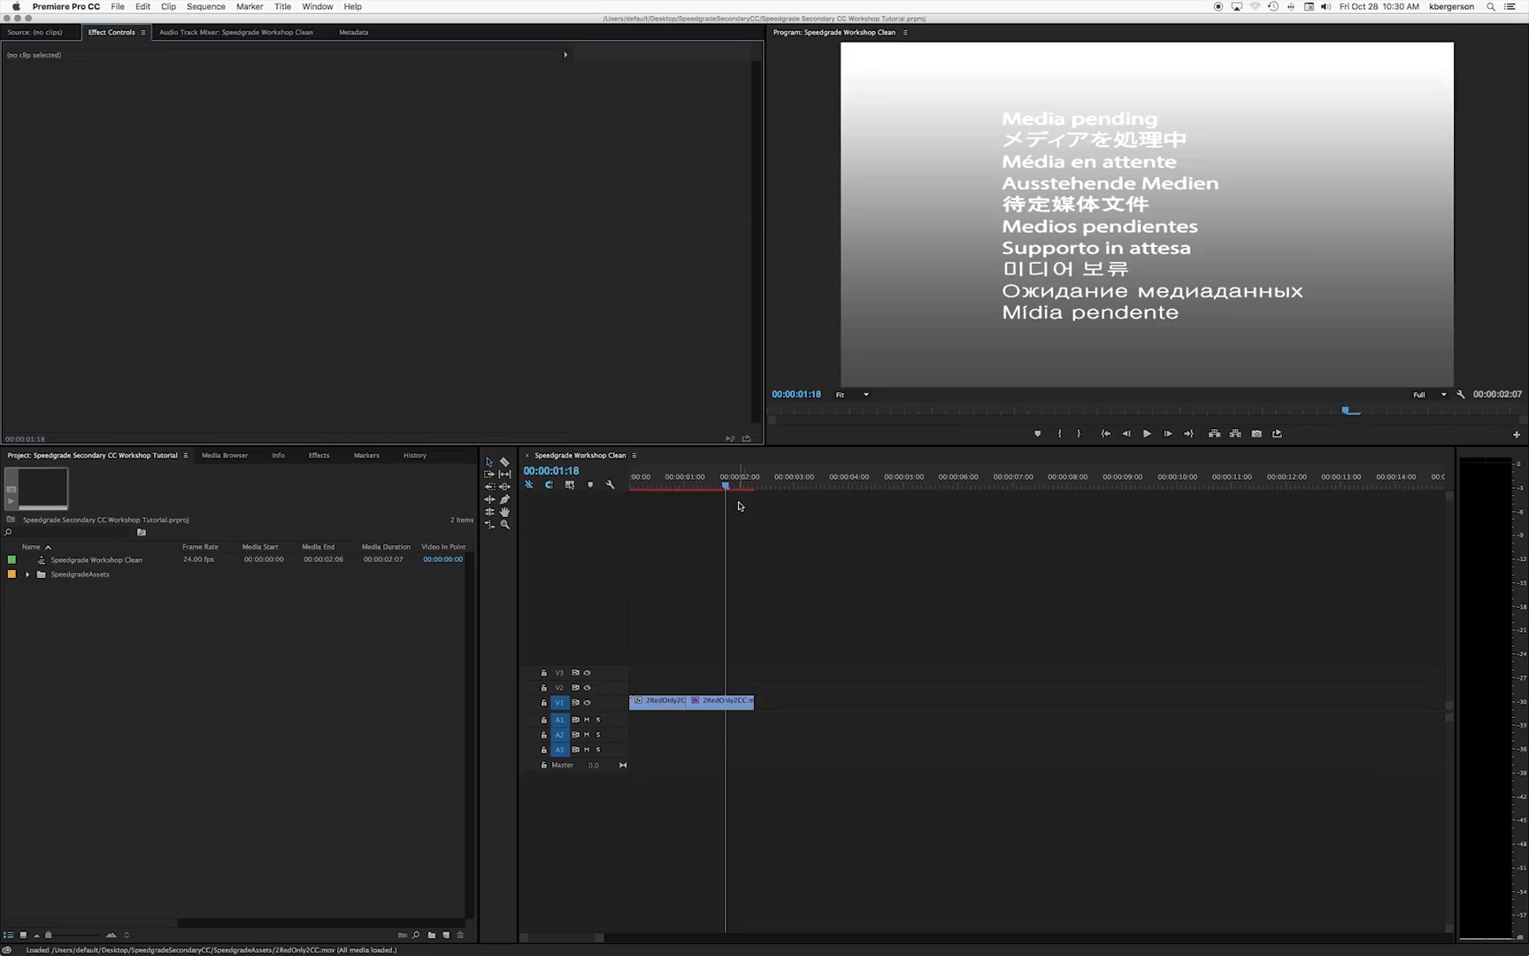
pyautogui.moveTo(729, 493)
pyautogui.mouseDown()
pyautogui.moveTo(655, 493)
pyautogui.moveTo(716, 493)
pyautogui.moveTo(655, 496)
pyautogui.moveTo(703, 500)
pyautogui.mouseUp()
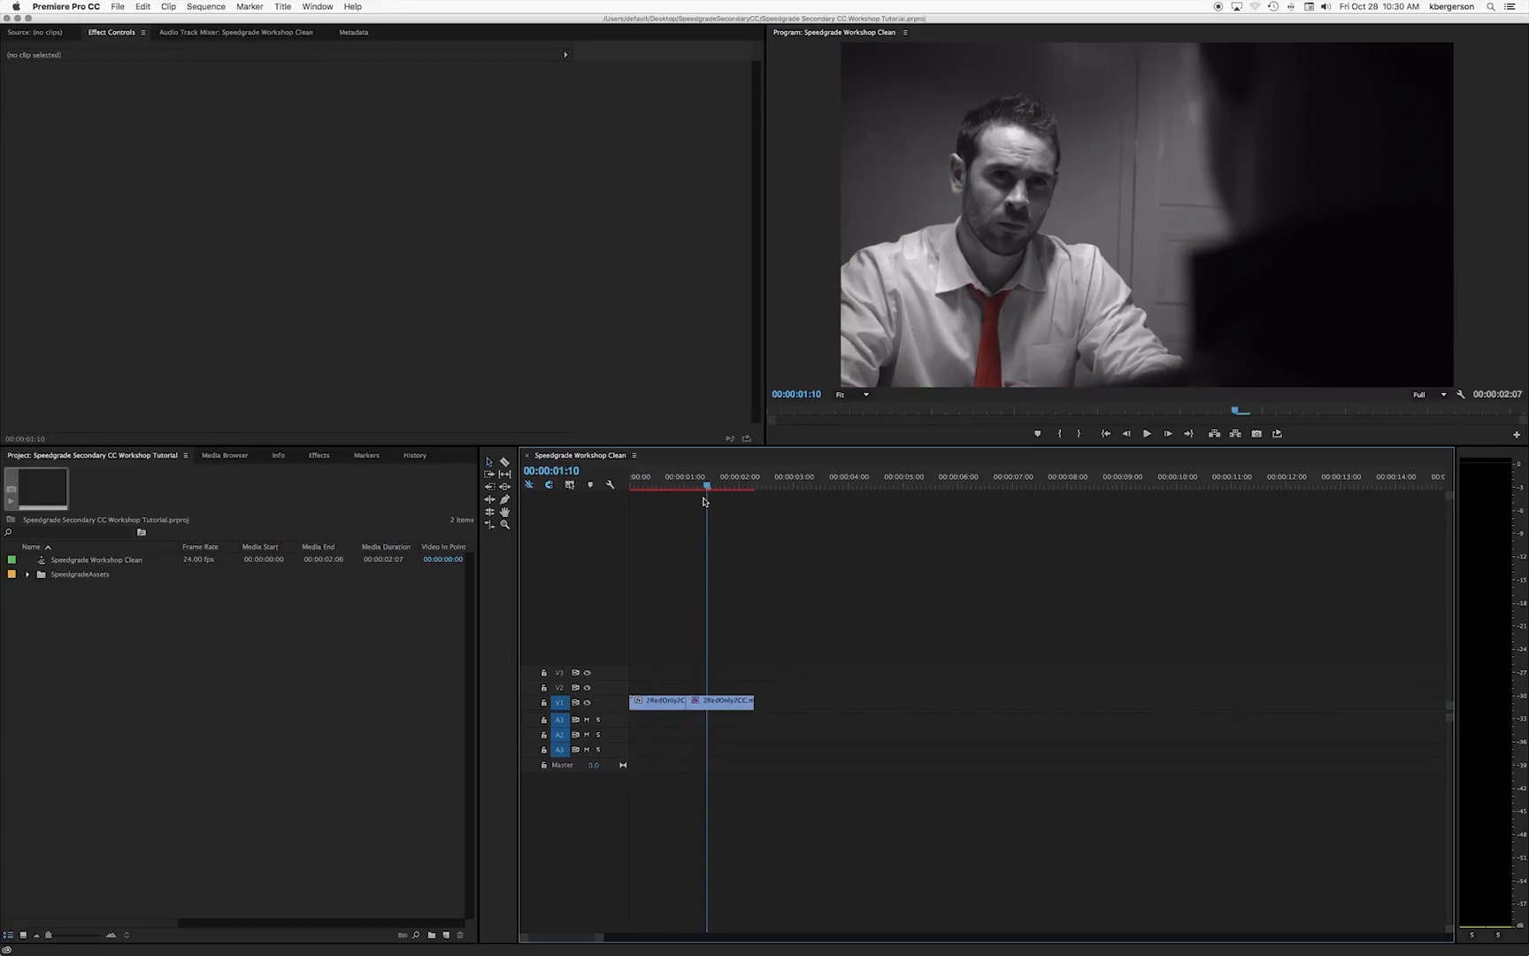